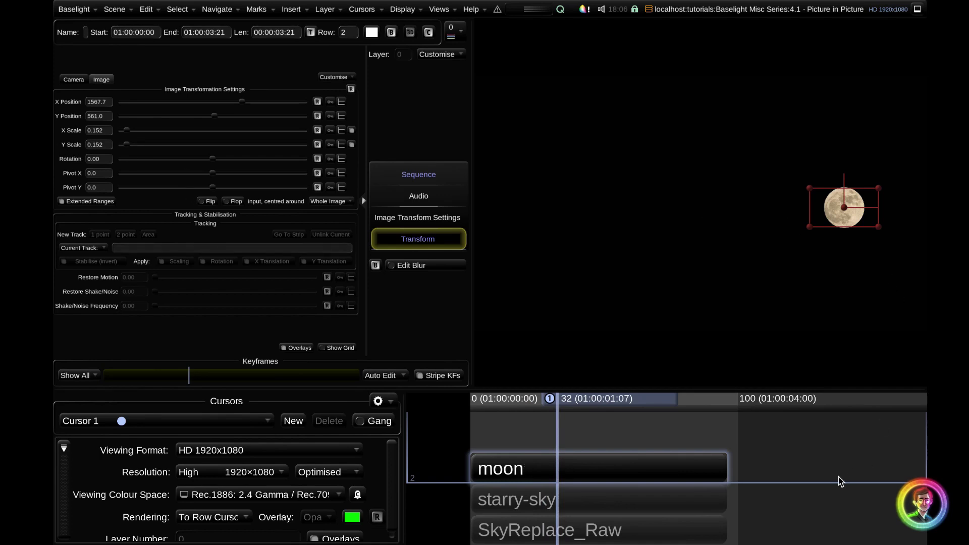
Move the moon and starry-sky strips up three rows, leaving a gap above SkyReplace_Raw in the timeline
key(Down)
key(Down)
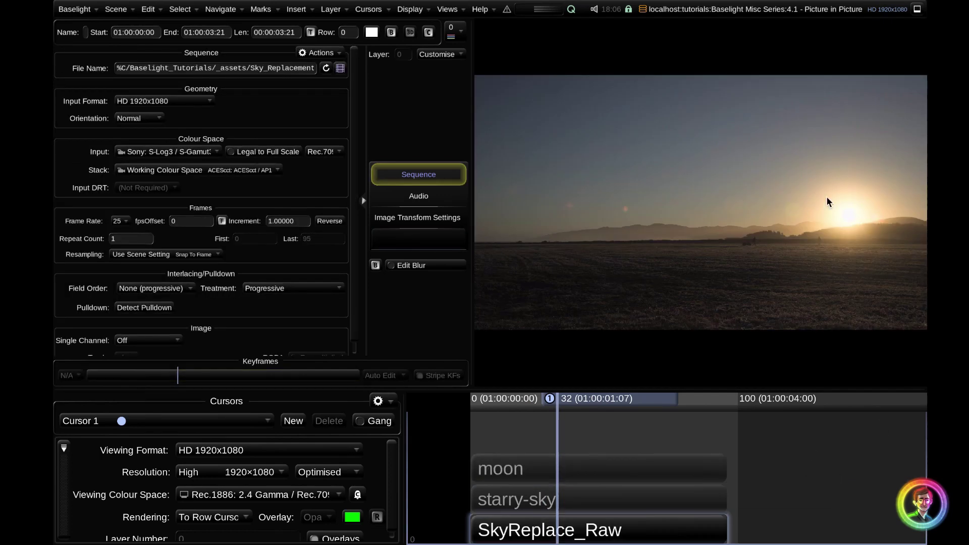
click(610, 474)
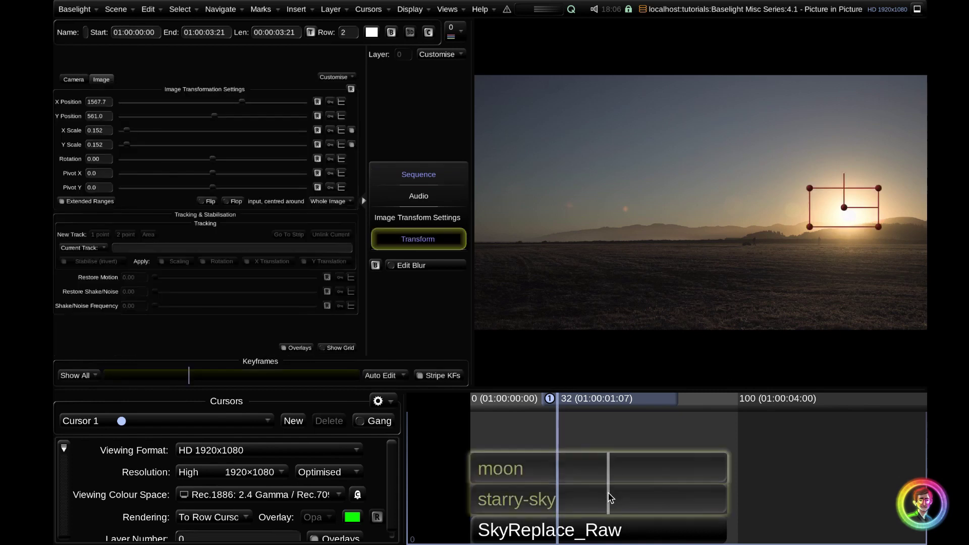
key(ctrl+Up)
key(ctrl+Up)
key(ctrl+Up)
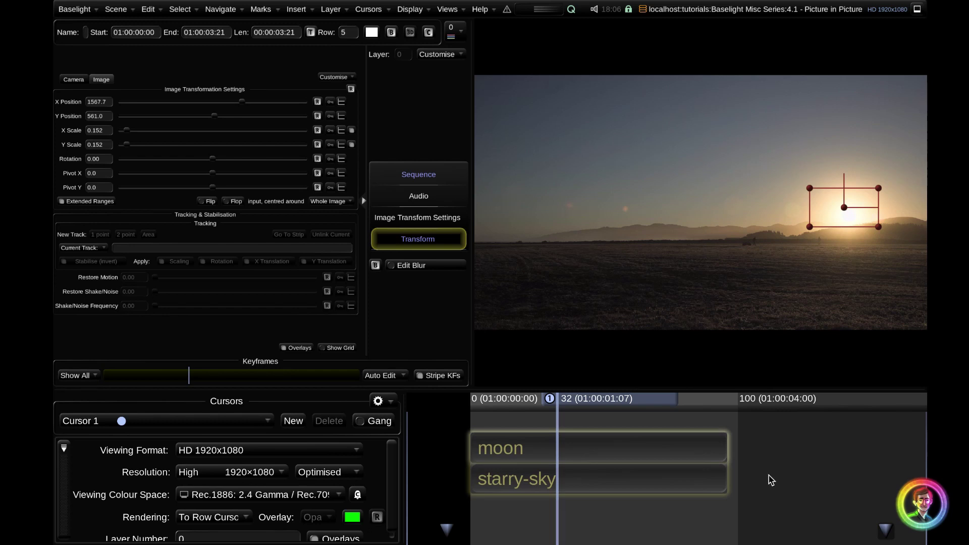
drag(764, 435, 759, 506)
scroll(767, 450, up, 2)
scroll(759, 500, down, 2)
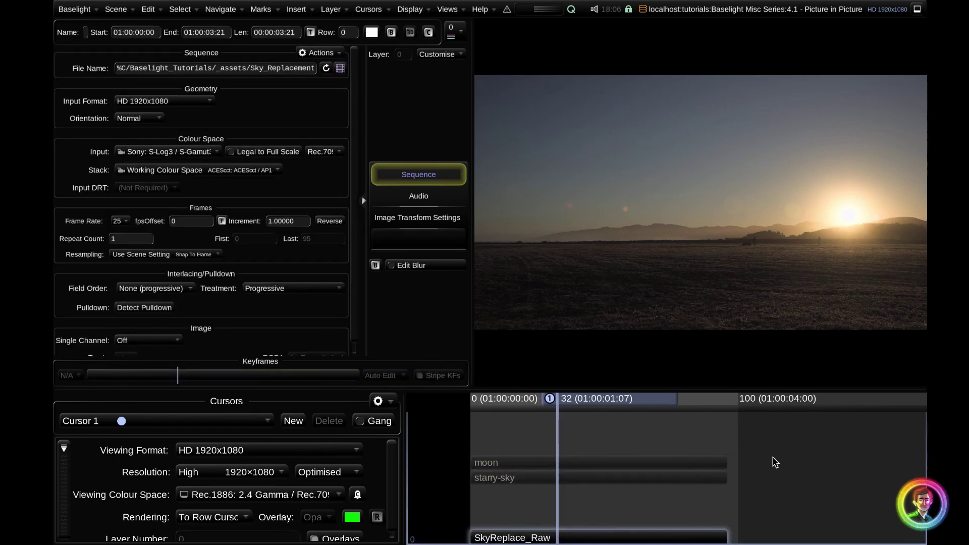
Add a grade layer to SkyReplace_Raw and set its layer mode to the Matte From Shape background replacement
click(577, 540)
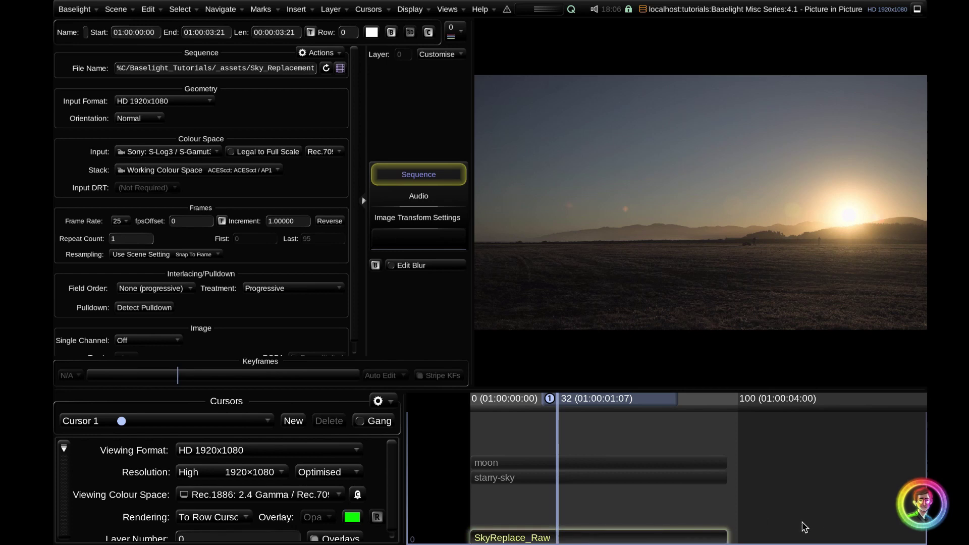
key(p)
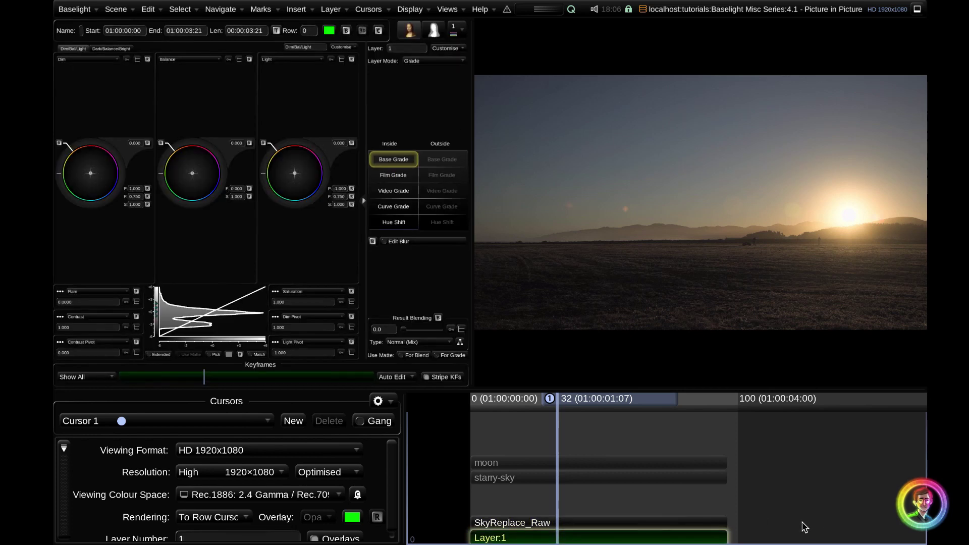
drag(473, 115, 553, 115)
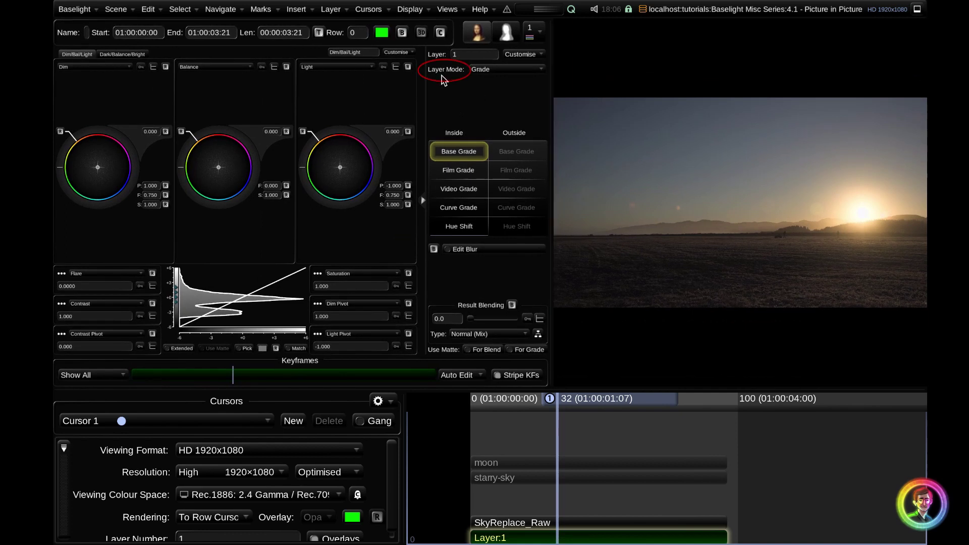
click(531, 71)
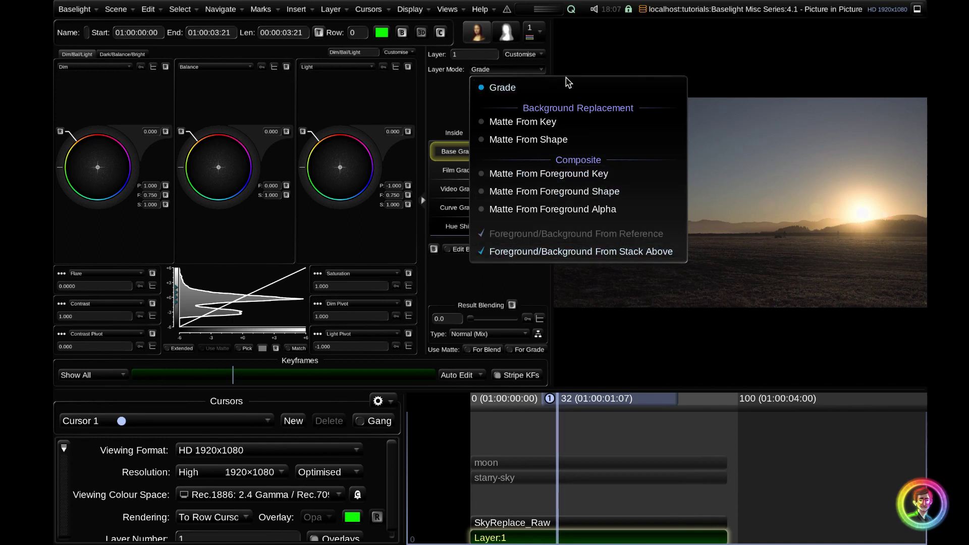
click(558, 148)
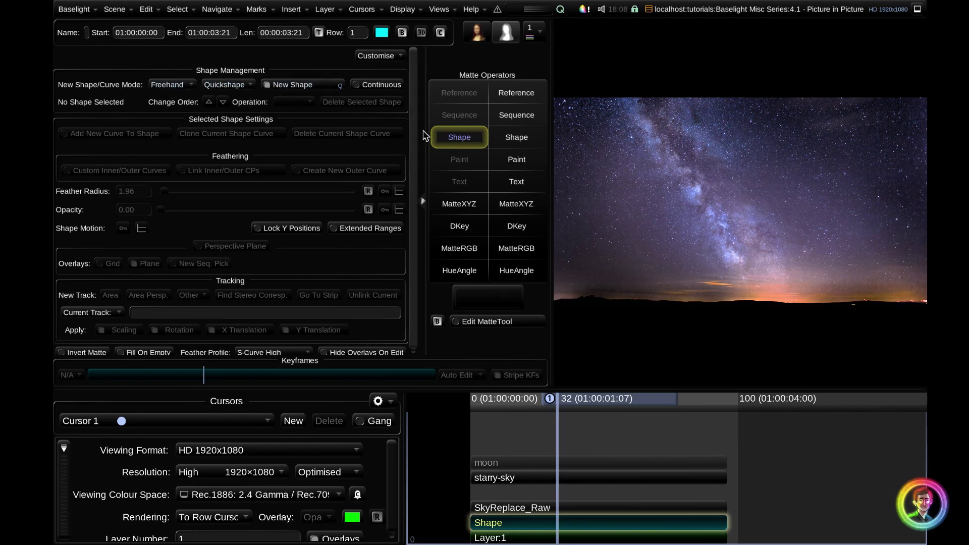
Draw a freehand shape around the landscape, following the horizon and extending past the frame edges
scroll(777, 200, down, 2)
mouse_move(566, 211)
mouse_down()
mouse_move(566, 311)
mouse_move(730, 308)
mouse_move(916, 321)
mouse_move(913, 212)
mouse_move(866, 225)
mouse_move(690, 206)
mouse_move(569, 209)
mouse_move(548, 234)
mouse_move(534, 234)
mouse_move(427, 217)
mouse_up()
click(569, 210)
scroll(883, 306, up, 2)
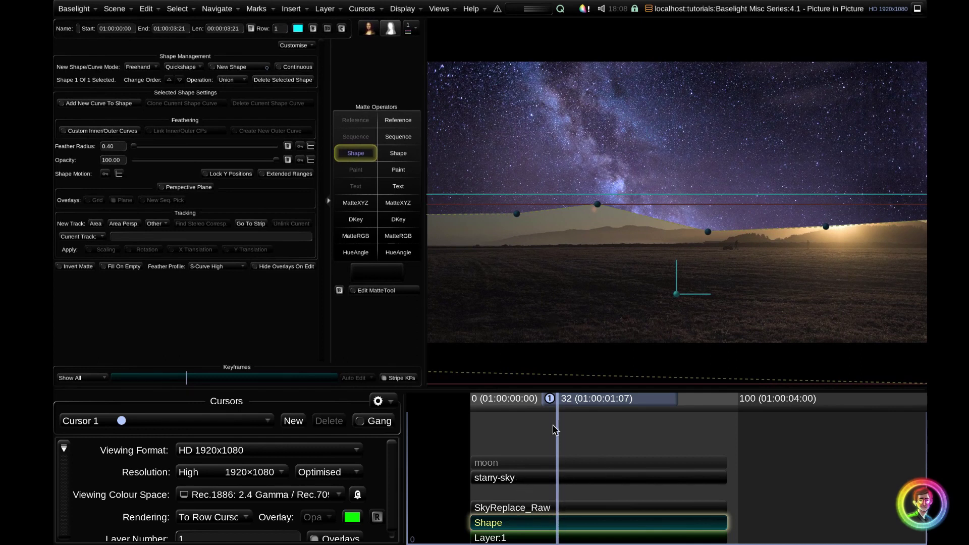
Reshape the shape's upper edge point by point so it follows the hills and curves over the sun
scroll(742, 237, down, 2)
drag(574, 247, 592, 227)
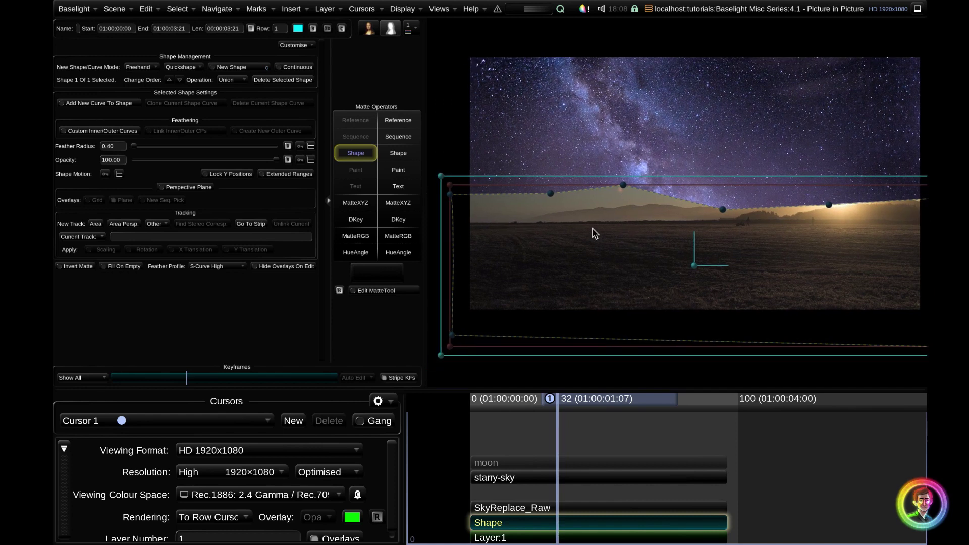
drag(450, 195, 457, 201)
drag(551, 194, 536, 193)
drag(623, 185, 621, 192)
drag(723, 210, 709, 193)
drag(829, 205, 596, 172)
drag(665, 180, 668, 165)
drag(731, 189, 736, 185)
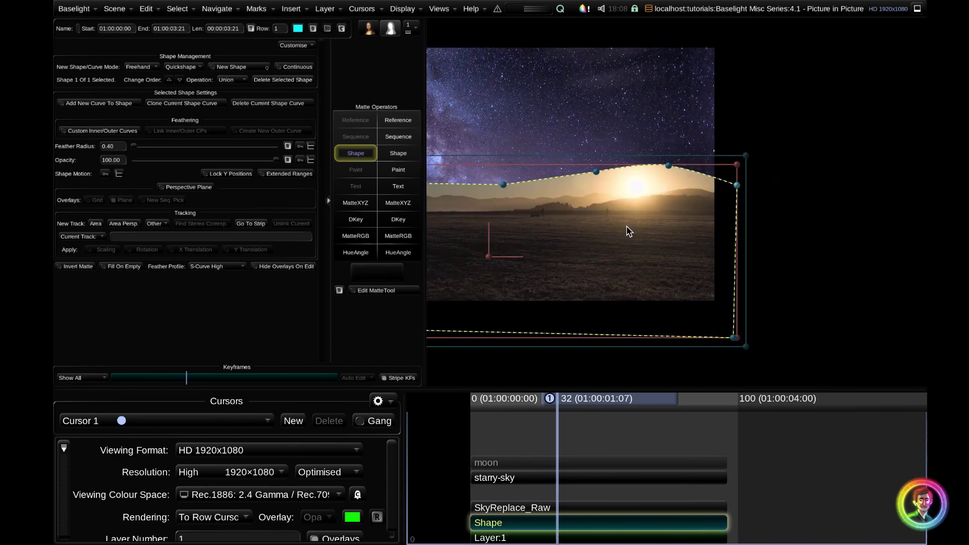
key(Home)
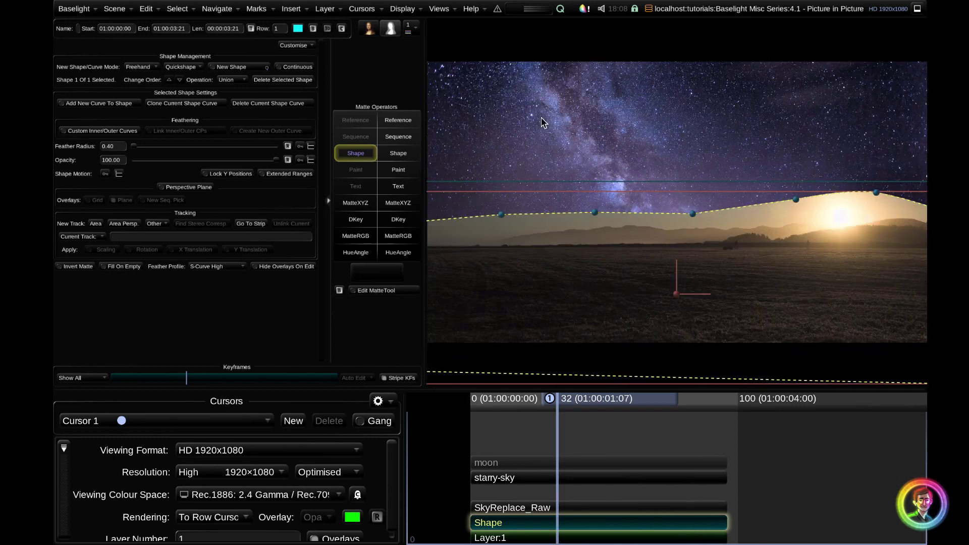
Set the shape's feather radius to about 48.6 and shift the shape slightly down over the horizon, finishing on Layer:1
drag(135, 147, 204, 150)
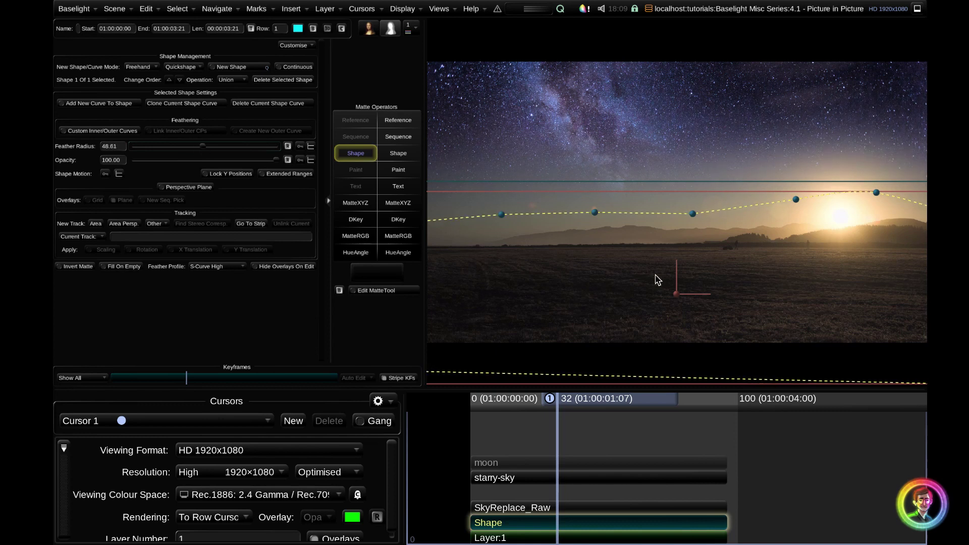
drag(677, 301, 677, 320)
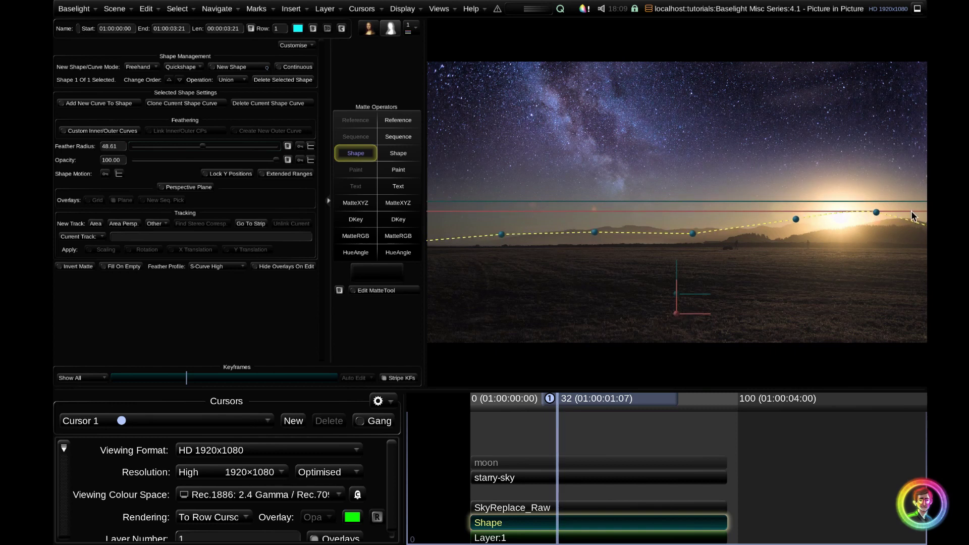
click(628, 541)
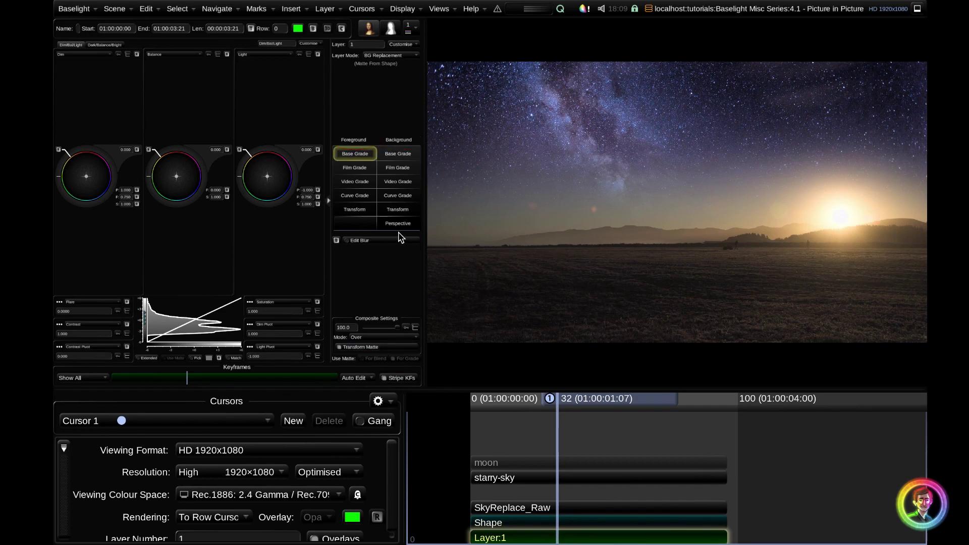
Try tinting the foreground Video Grade gamma strongly blue and the background Video Grade gamma strongly red
click(365, 182)
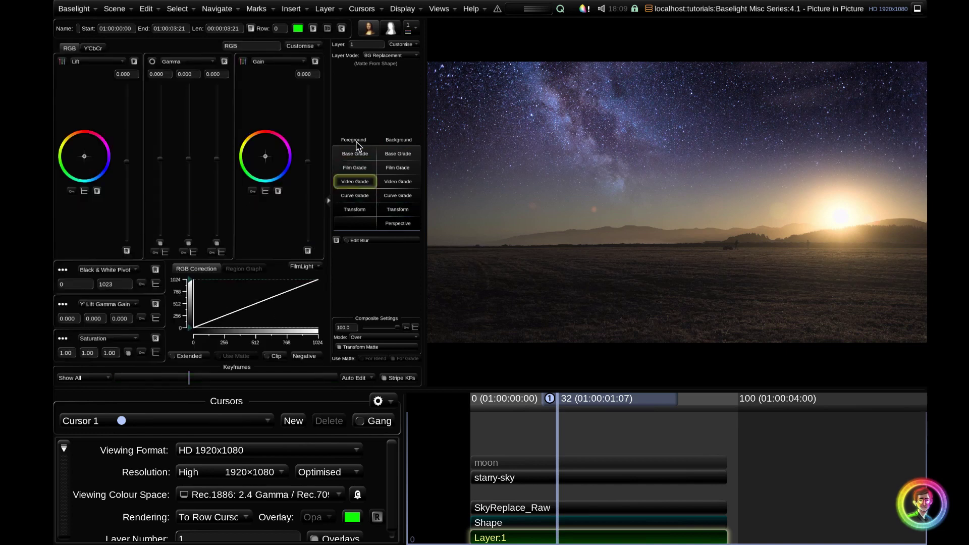
click(151, 61)
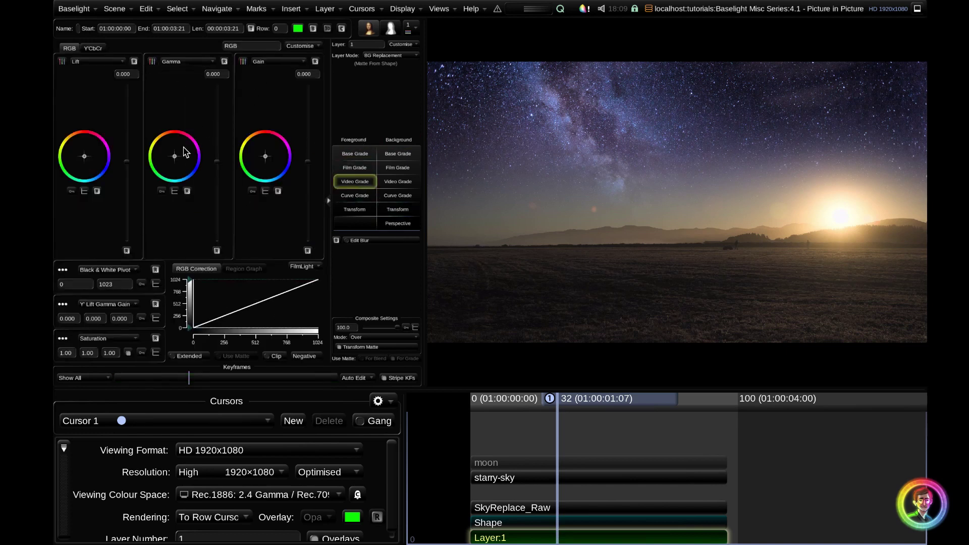
drag(175, 160, 184, 171)
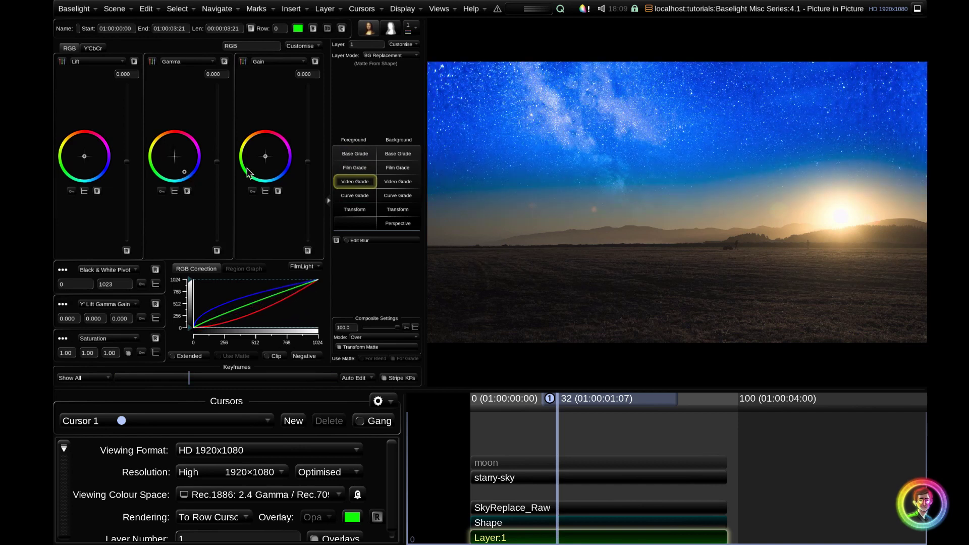
click(398, 183)
drag(174, 157, 162, 141)
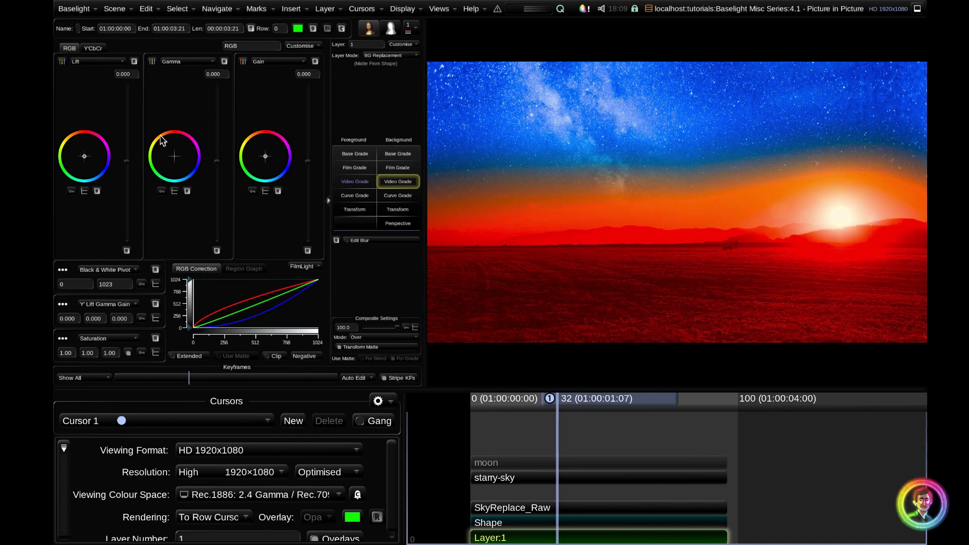
Reset the background and foreground Video Grades to remove the test tints
right_click(399, 182)
click(444, 250)
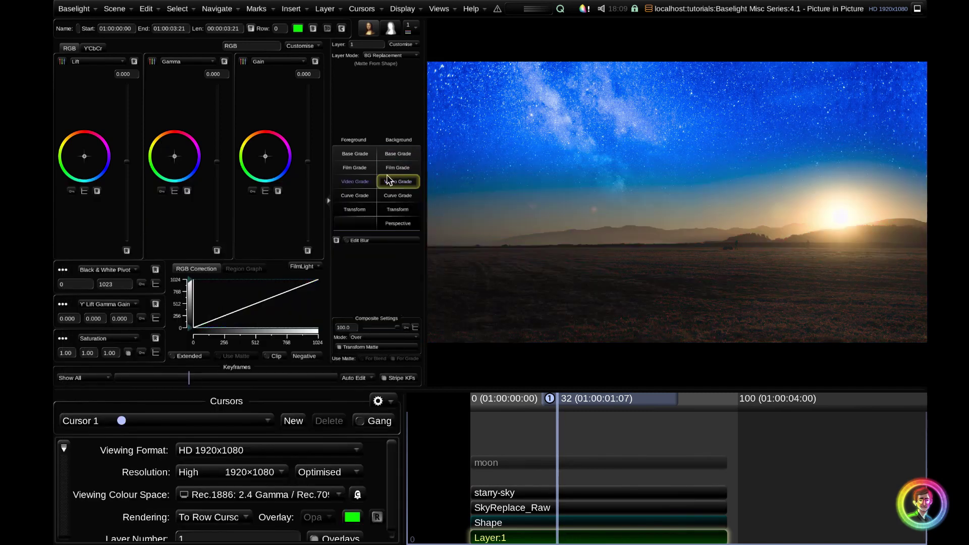
right_click(360, 181)
mouse_move(508, 230)
click(473, 250)
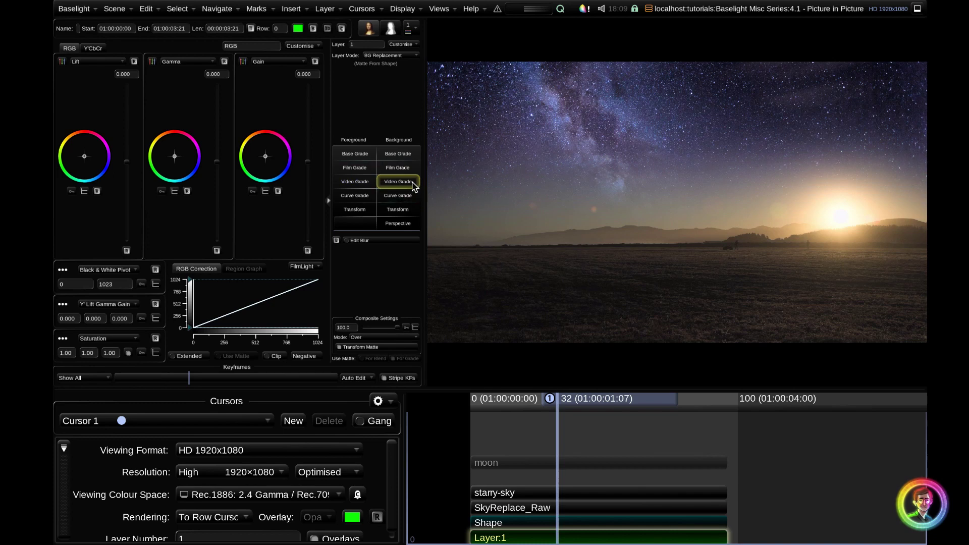
Shift the background Base Grade's Balance towards blue to cool the landscape
click(404, 154)
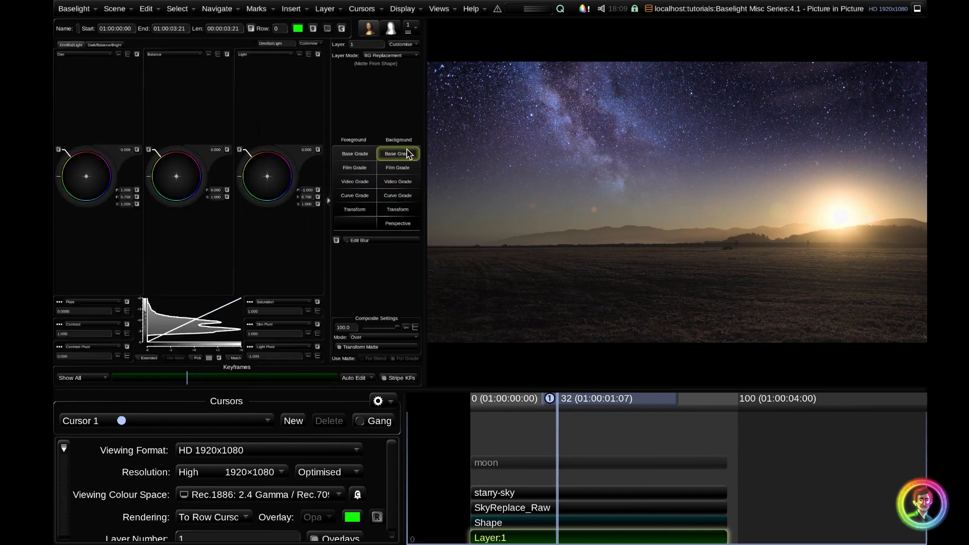
drag(181, 184, 328, 386)
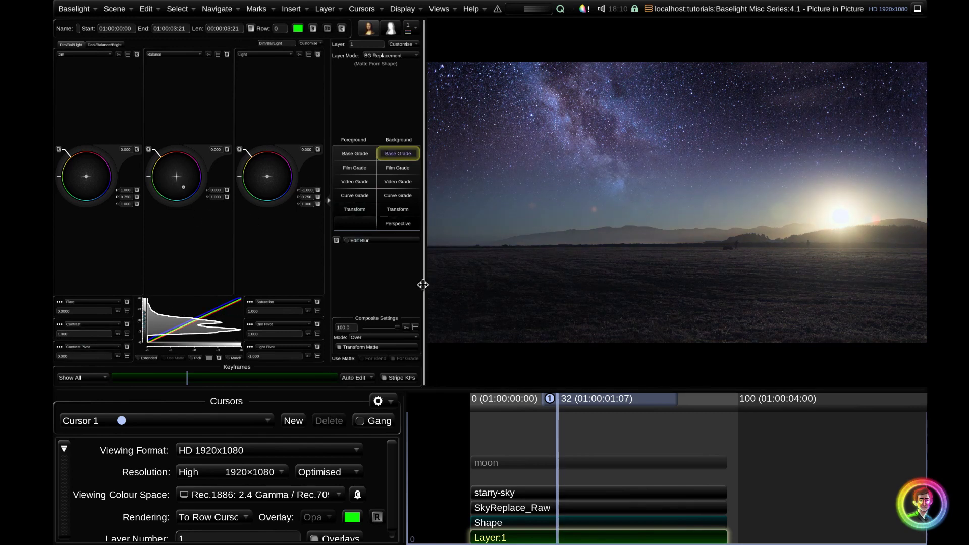
drag(424, 283, 450, 275)
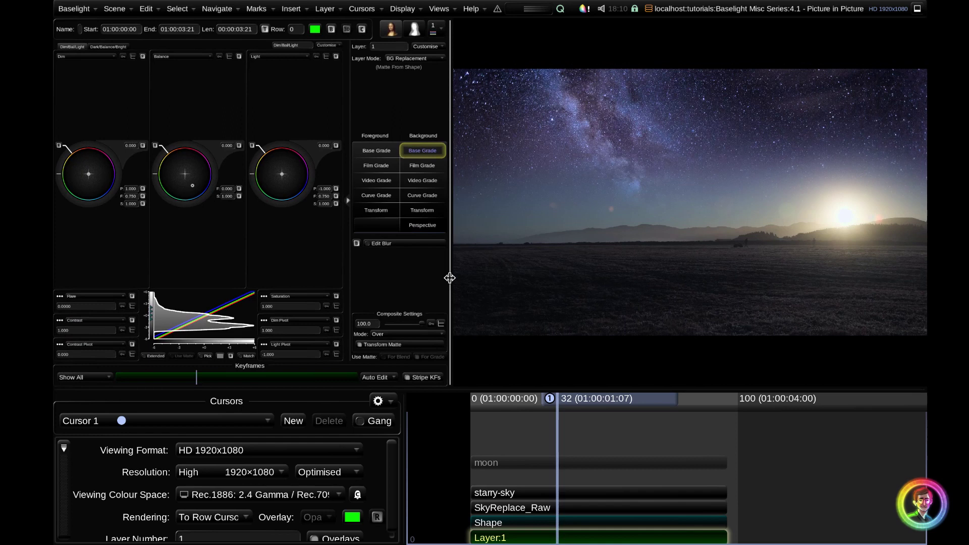
Set the background Base Grade's contrast to 1.1 and its contrast pivot to -1.5
click(76, 330)
text(1.1)
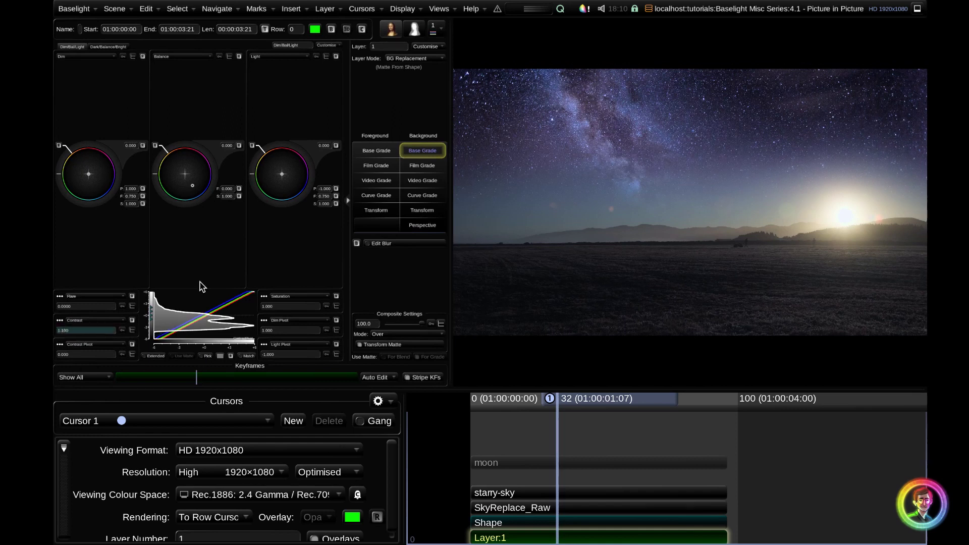
key(Return)
click(81, 354)
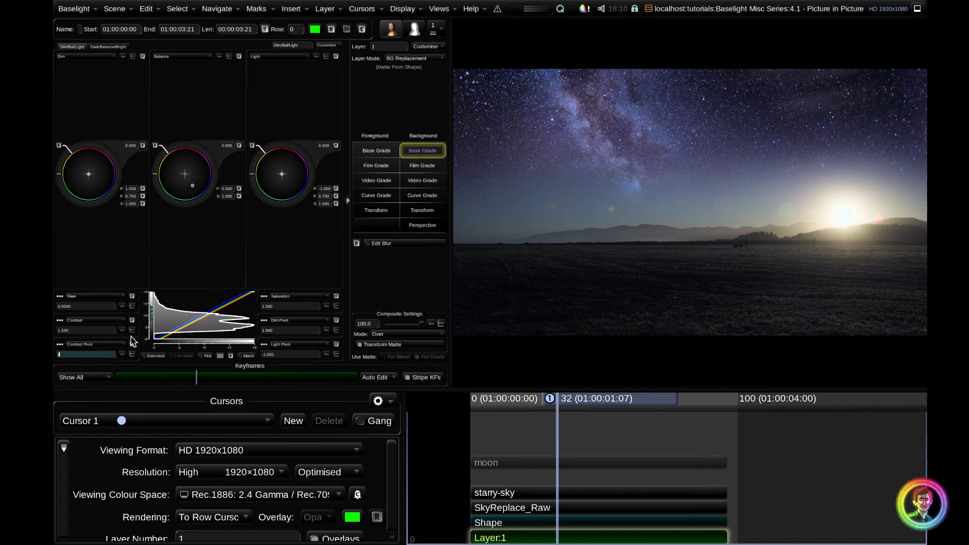
text(-1.5)
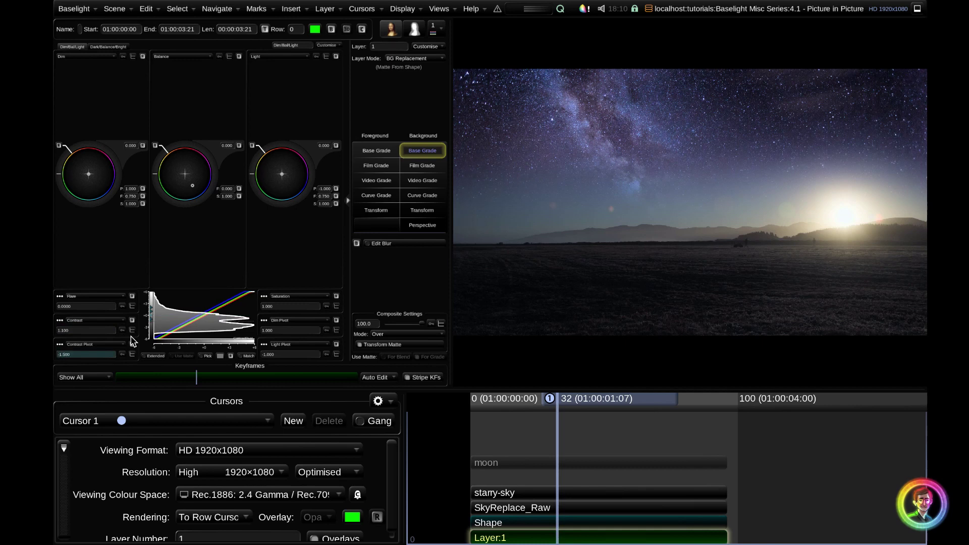
key(Return)
Set the background Base Grade's contrast to 1.15 and its contrast pivot to -1
click(75, 330)
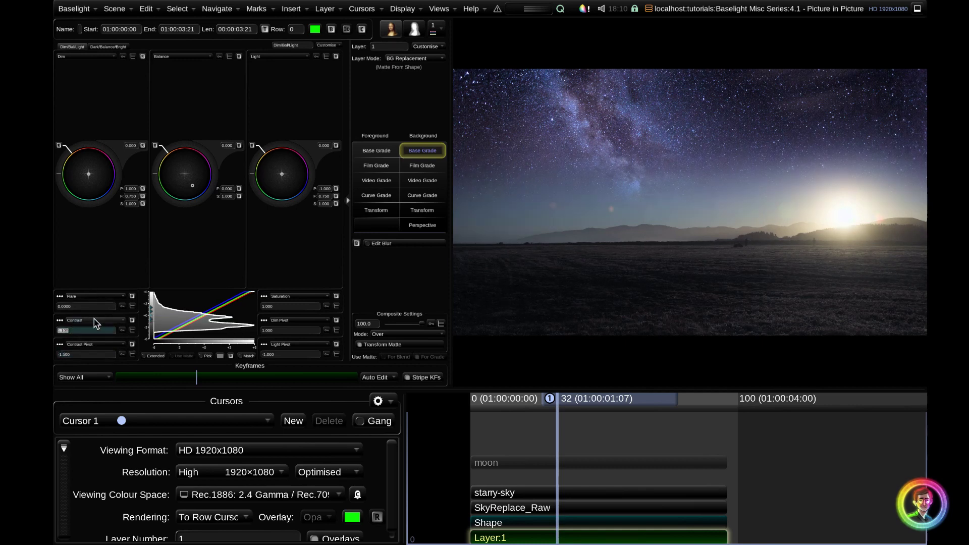
text(1.15)
key(Return)
click(88, 354)
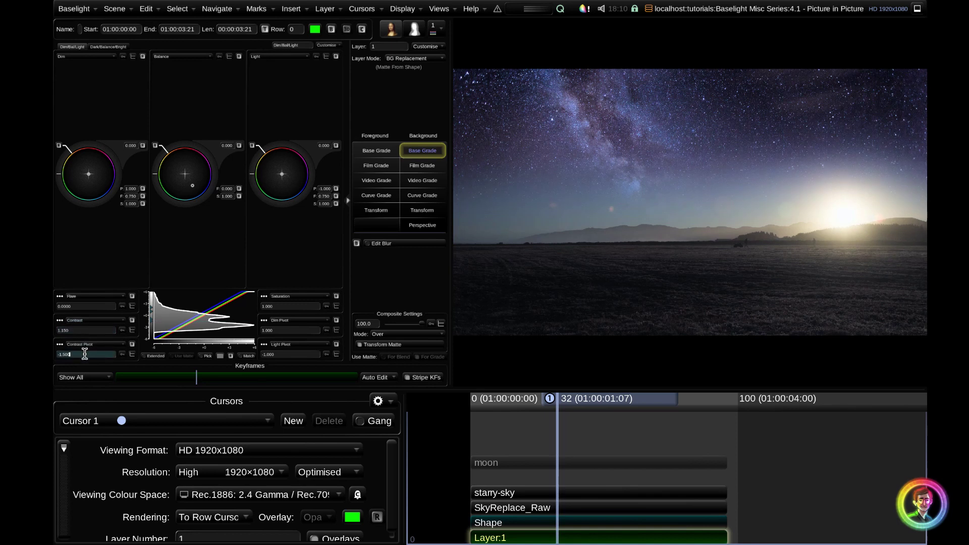
text(-1)
key(Return)
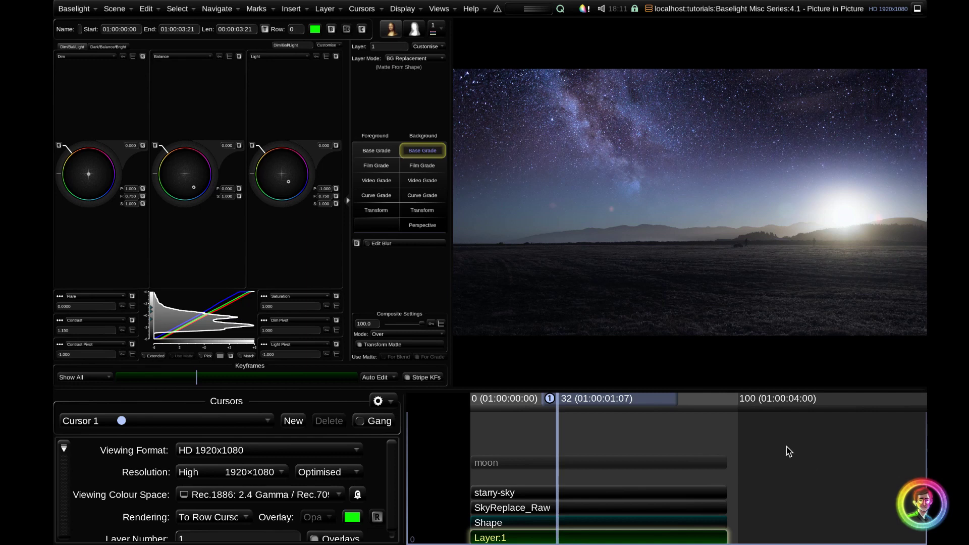
Move the moon strip down five rows to the bottom of the timeline stack
click(630, 466)
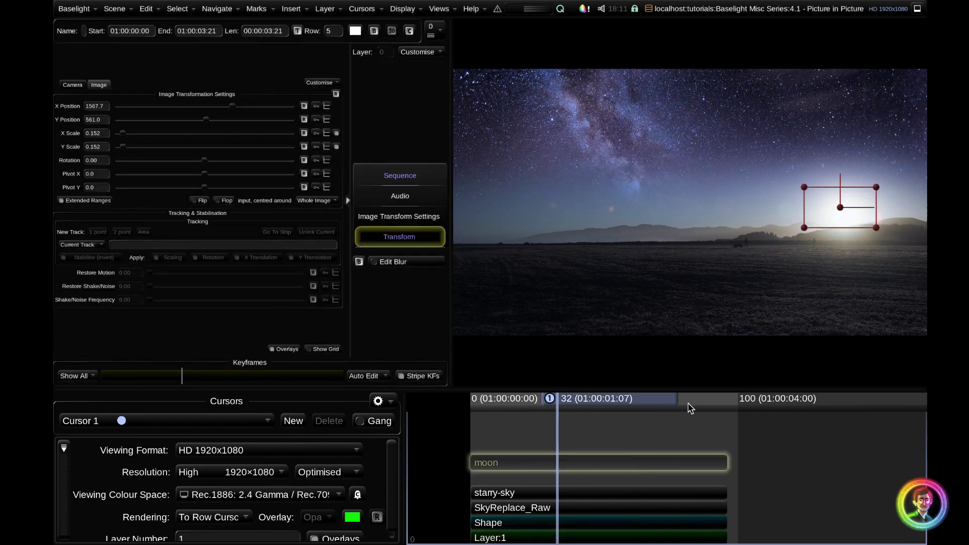
key(alt+Down)
key(alt+Down)
key(alt+Down)
key(alt+Down)
key(alt+Down)
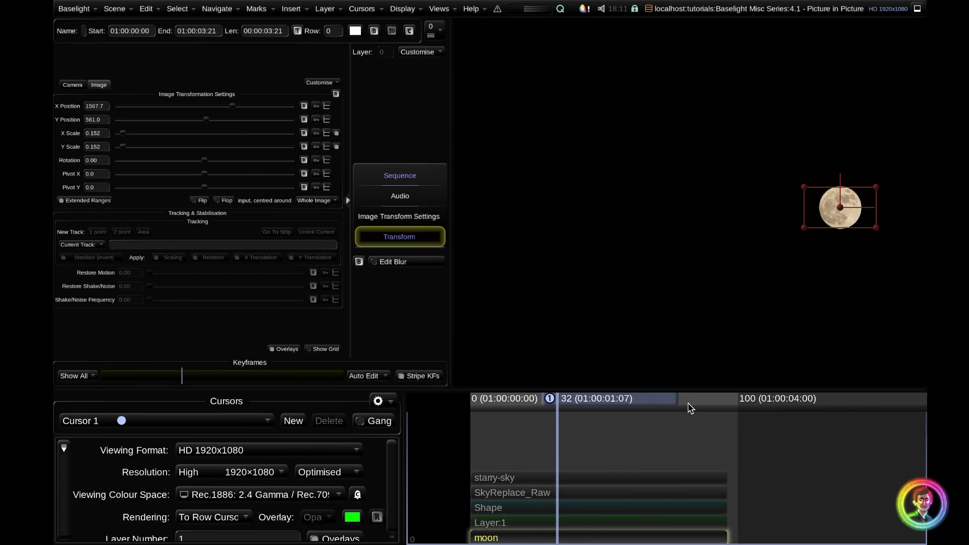
Move the starry-sky, SkyReplace_Raw, Shape and Layer:1 strips up three rows together, and select the moon strip
drag(624, 439, 625, 523)
key(alt+Up)
key(alt+Up)
key(alt+Up)
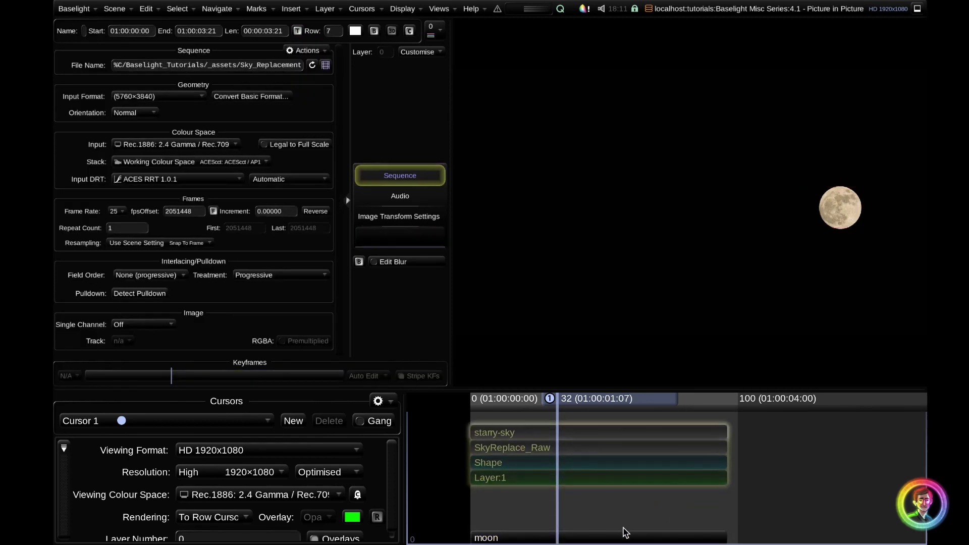
click(625, 533)
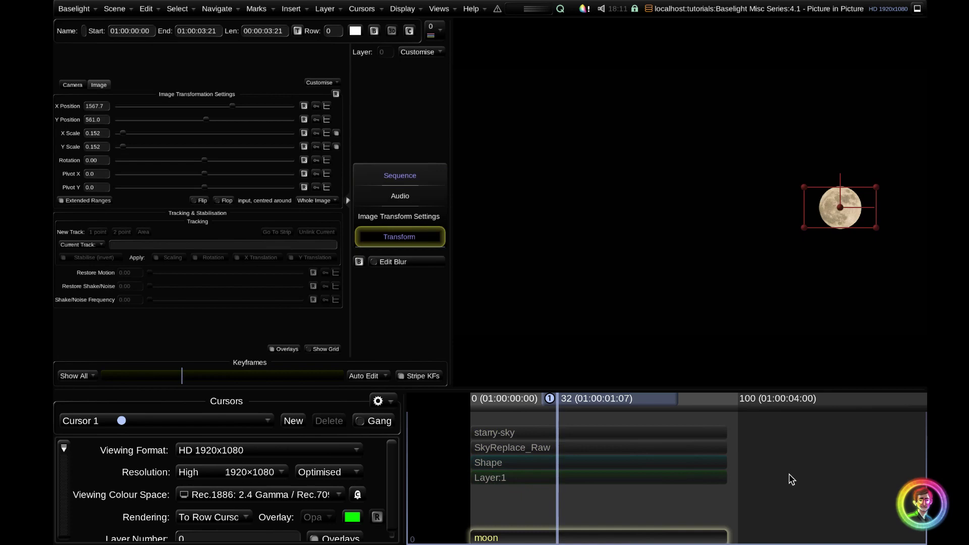
Add a grade layer beneath the moon strip and set its layer mode to Background Replacement, Matte From Shape
key(p)
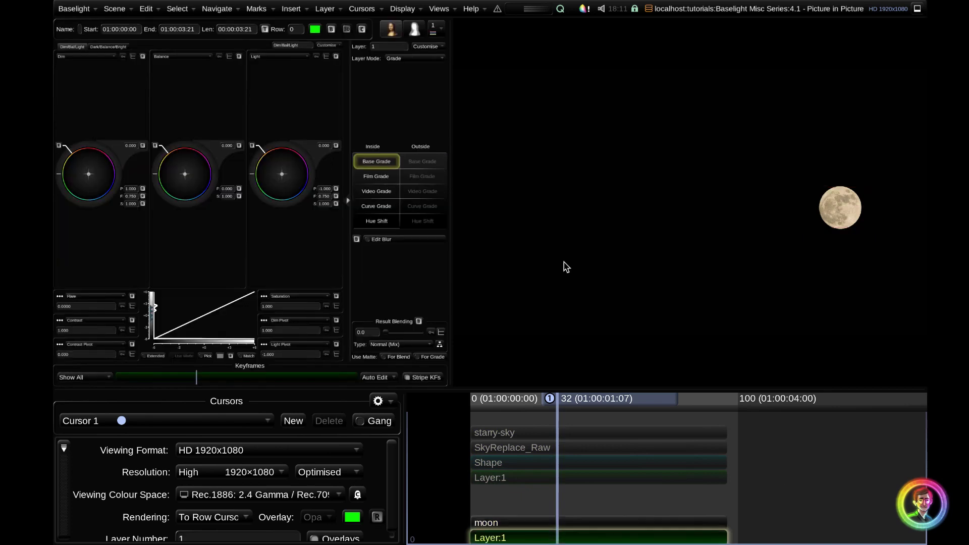
click(389, 58)
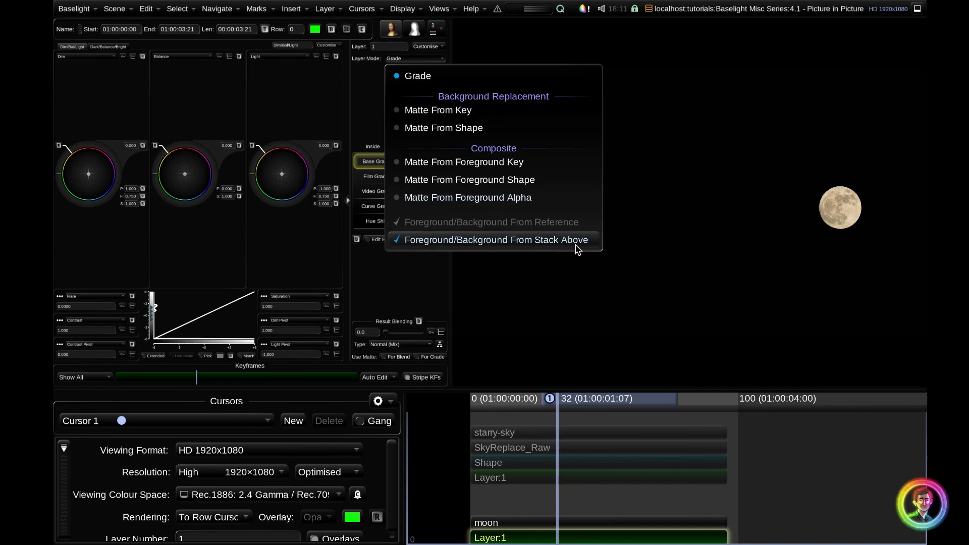
click(463, 132)
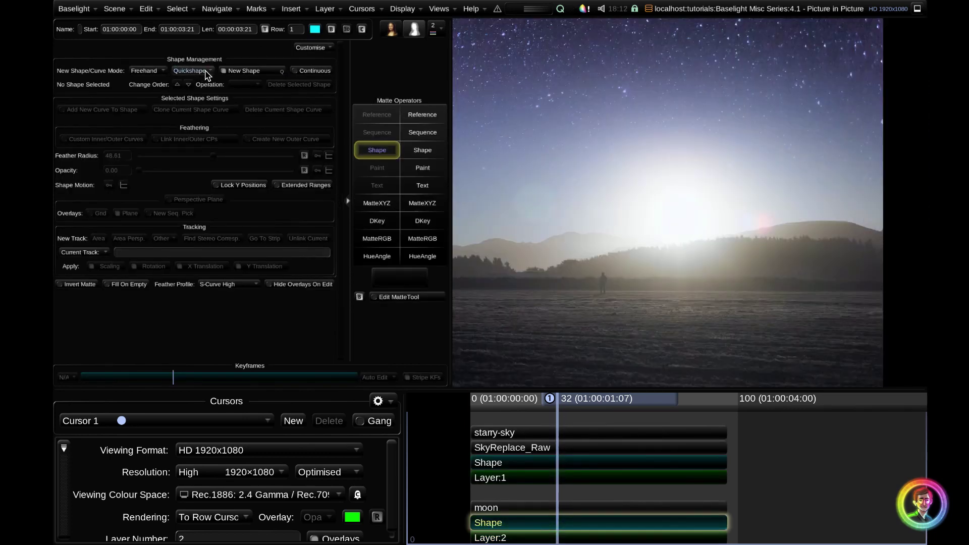
Draw a rough closed freehand shape around the area where the moon appears above the horizon
click(205, 74)
click(742, 145)
click(689, 100)
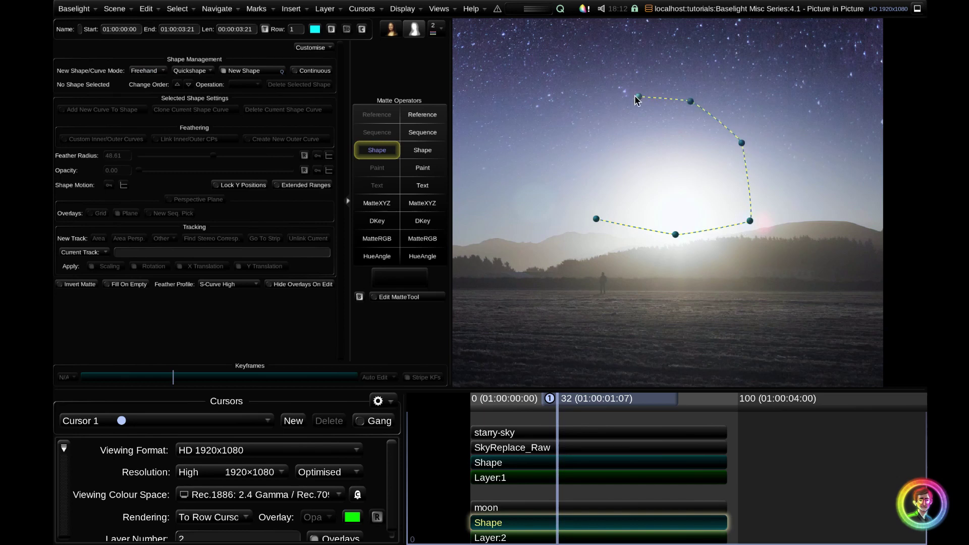
click(596, 219)
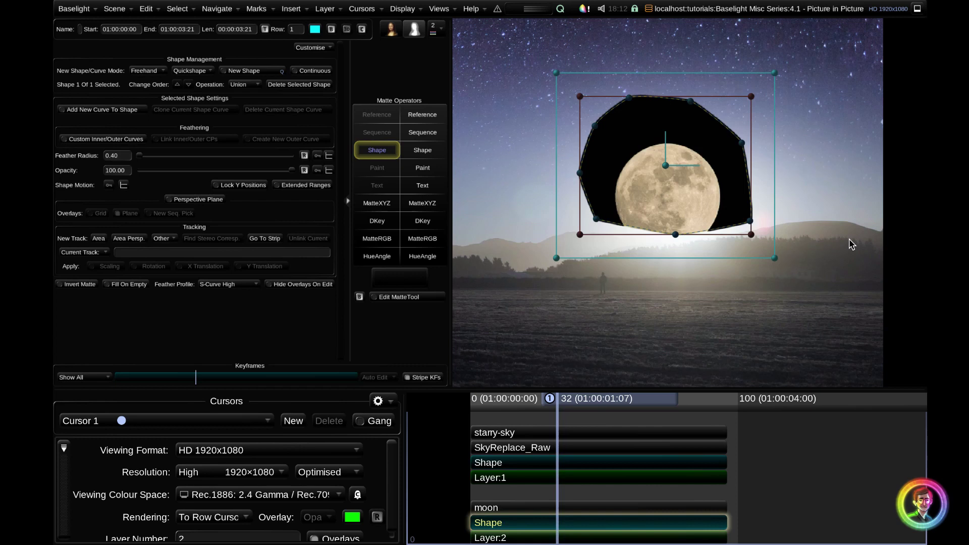
Fit the freehand shape's control points closely to the moon's round outline, flattening it slightly along the hills
scroll(685, 172, up, 3)
drag(668, 252, 664, 256)
drag(541, 82, 582, 158)
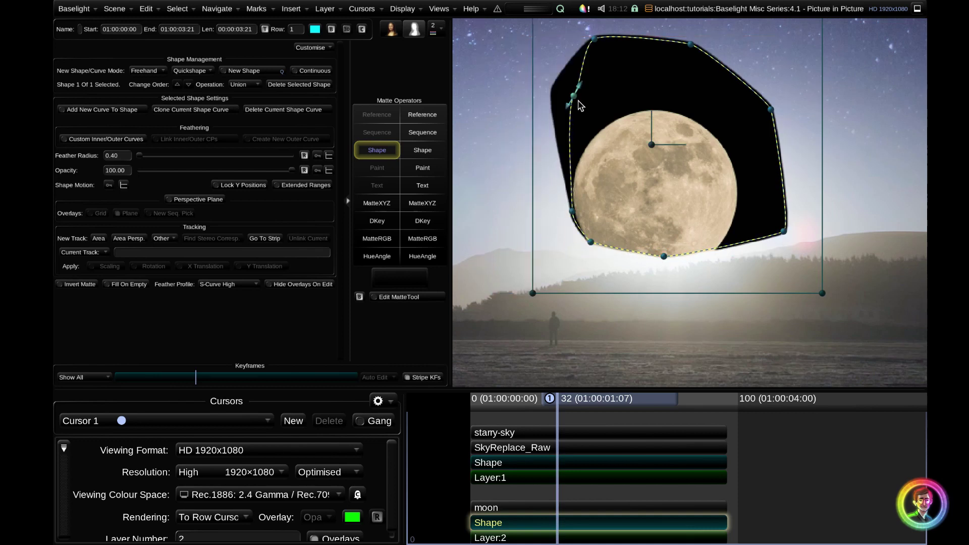
drag(593, 39, 606, 122)
drag(690, 44, 657, 108)
drag(771, 109, 710, 140)
drag(783, 232, 713, 258)
drag(734, 187, 731, 177)
drag(735, 216, 728, 220)
drag(713, 258, 638, 261)
drag(590, 242, 610, 260)
drag(572, 211, 582, 234)
drag(580, 156, 585, 158)
drag(606, 122, 613, 125)
drag(657, 108, 661, 115)
drag(727, 220, 727, 222)
drag(582, 233, 584, 231)
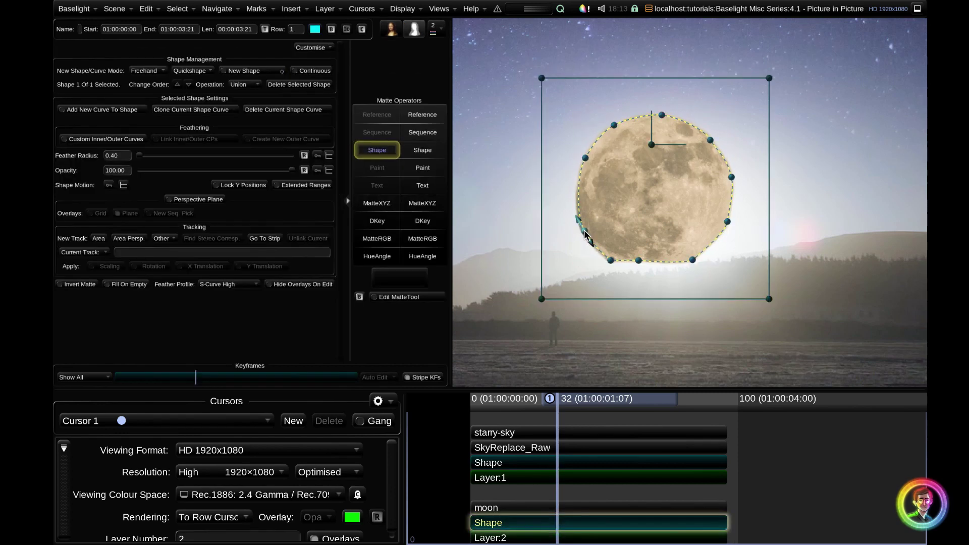
Check the moon composite without overlays and nudge the shape's lower-left control point at the moon's base
click(782, 519)
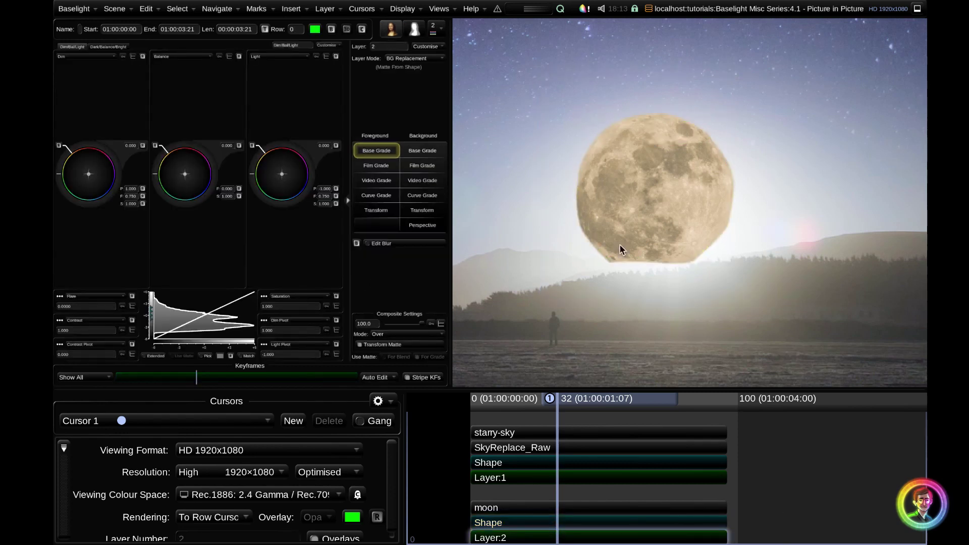
click(531, 522)
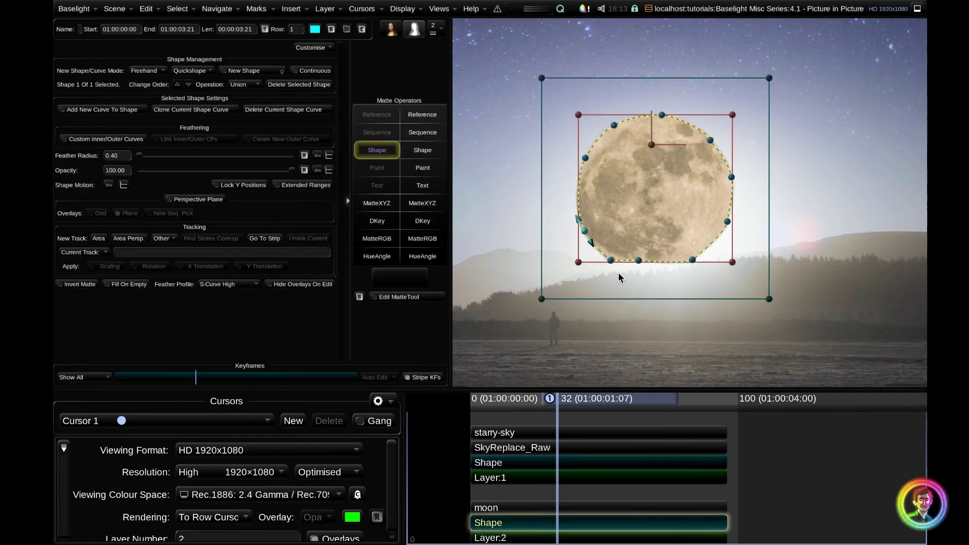
drag(610, 262, 609, 260)
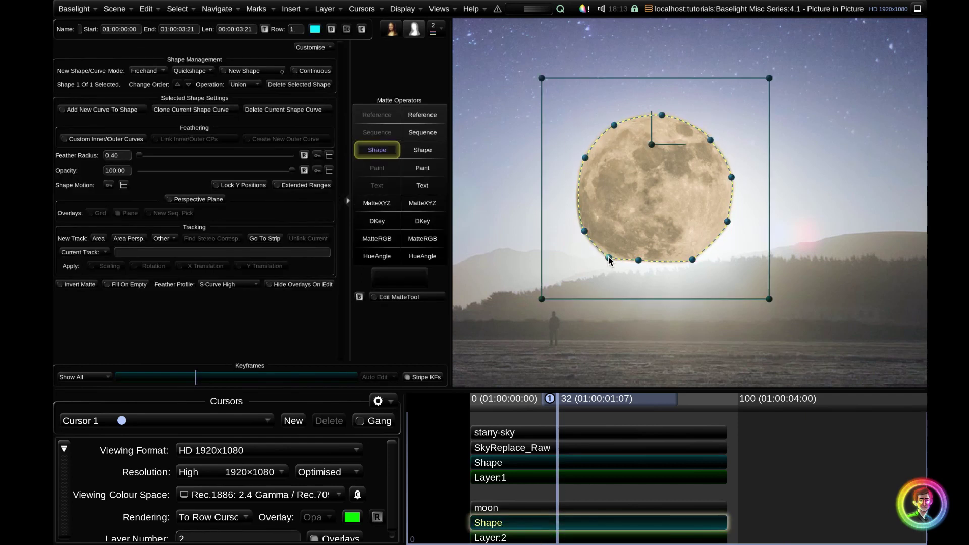
click(747, 444)
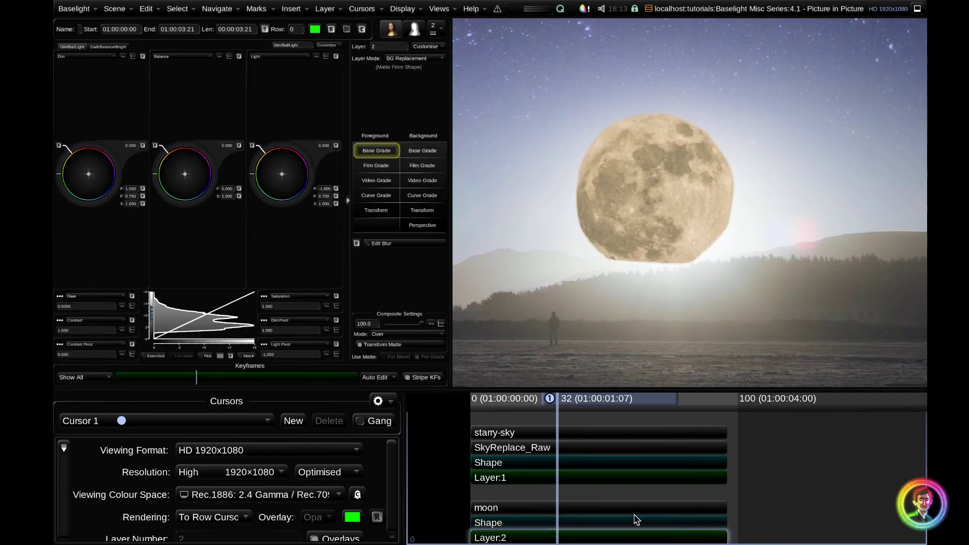
Raise the moon shape's feather radius to about 3, shrink the shape inside the moon and adjust its upper points
click(584, 523)
drag(140, 156, 143, 155)
drag(769, 299, 744, 275)
drag(723, 108, 583, 163)
drag(698, 140, 696, 157)
Set the moon shape's feather radius to 1.5
double_click(112, 155)
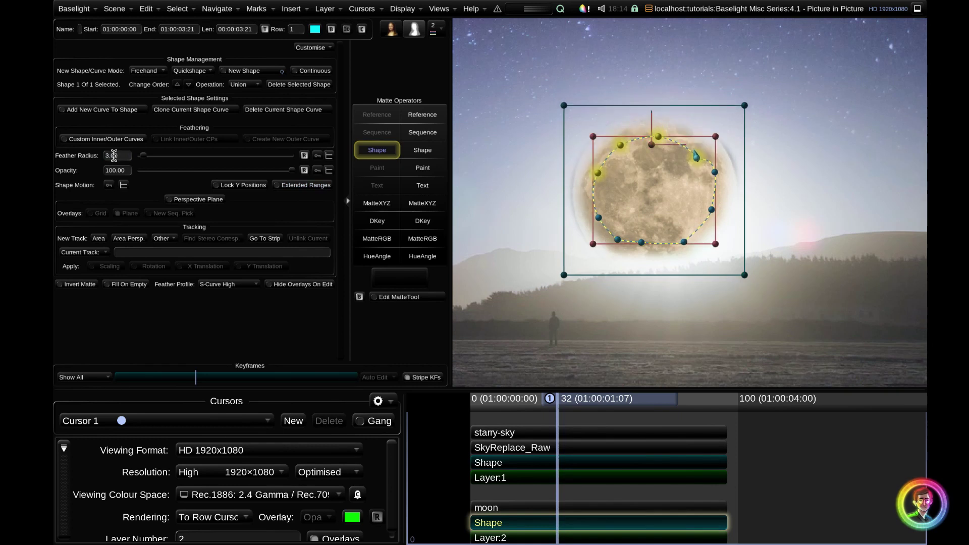
text(1.5)
key(Return)
Enlarge the moon shape slightly and refit its control points around the moon's edge
drag(744, 275, 749, 290)
drag(619, 145, 581, 200)
drag(617, 137, 614, 134)
drag(657, 126, 655, 125)
drag(698, 150, 693, 136)
drag(718, 175, 722, 176)
drag(714, 218, 719, 221)
mouse_move(686, 255)
mouse_down()
mouse_move(720, 226)
mouse_move(686, 252)
mouse_up()
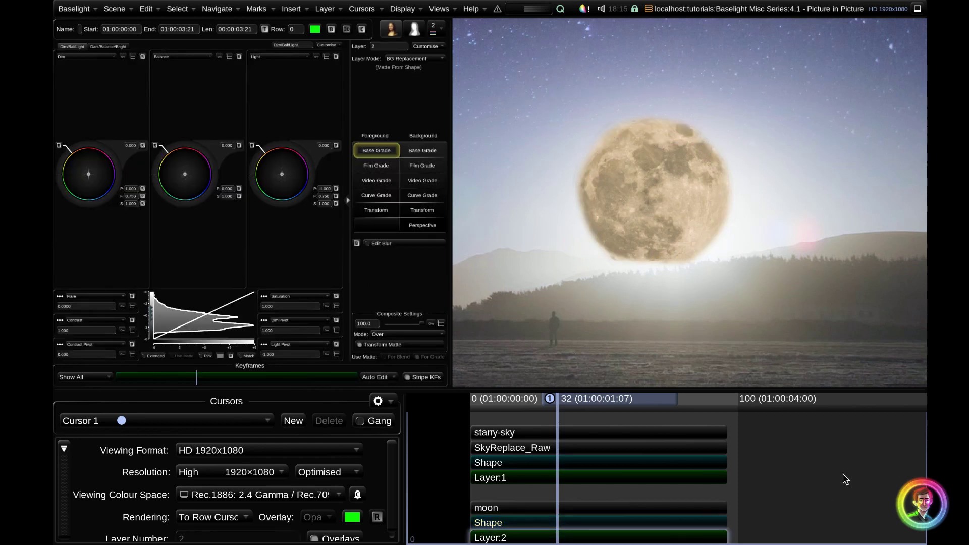
In Layer:2's background Video Grade, raise gain to about 0.126 and gamma to about 0.03 green and 0.142 blue
key(f)
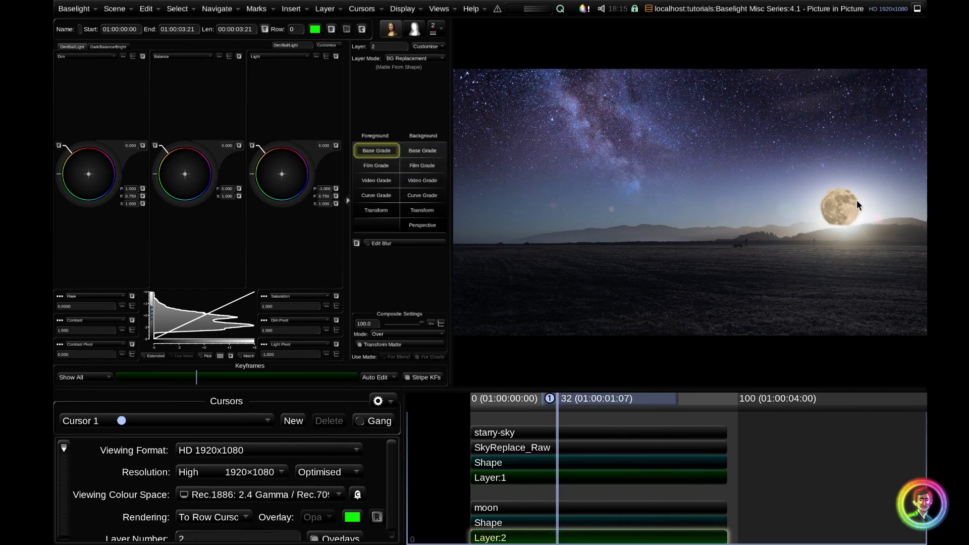
click(426, 181)
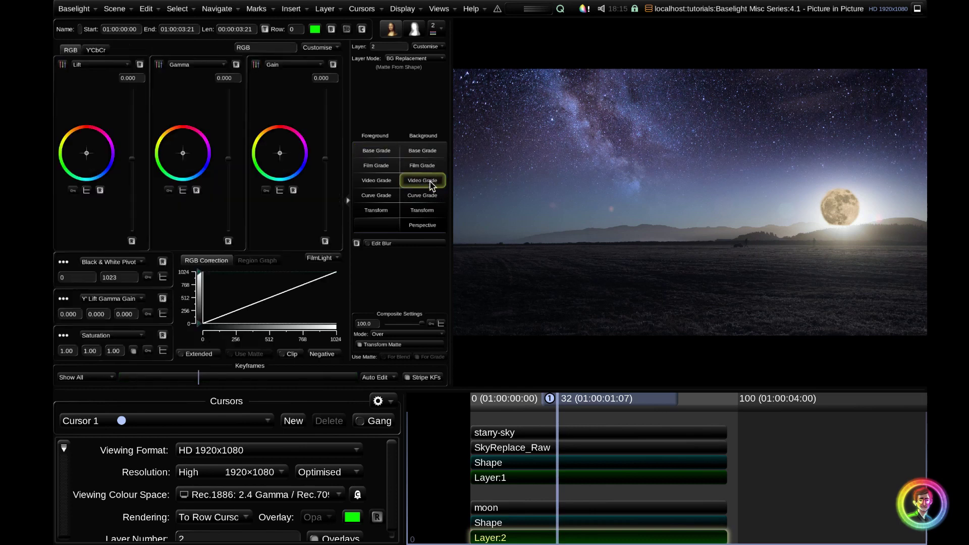
drag(325, 159, 325, 151)
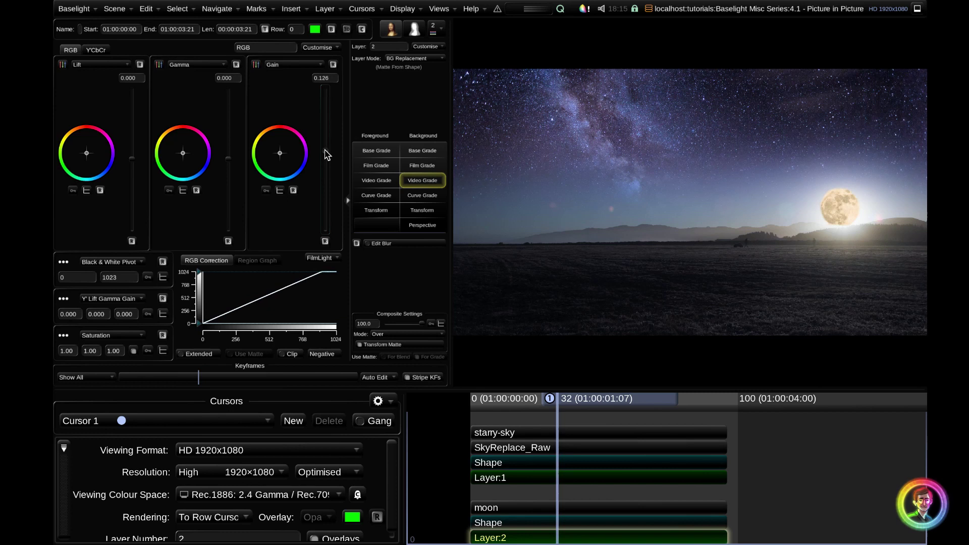
click(159, 64)
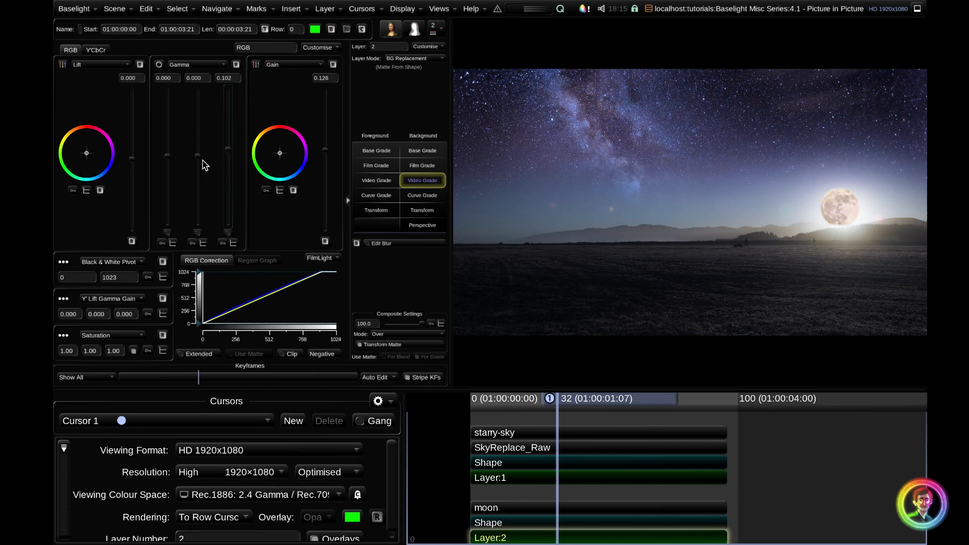
drag(197, 156, 198, 154)
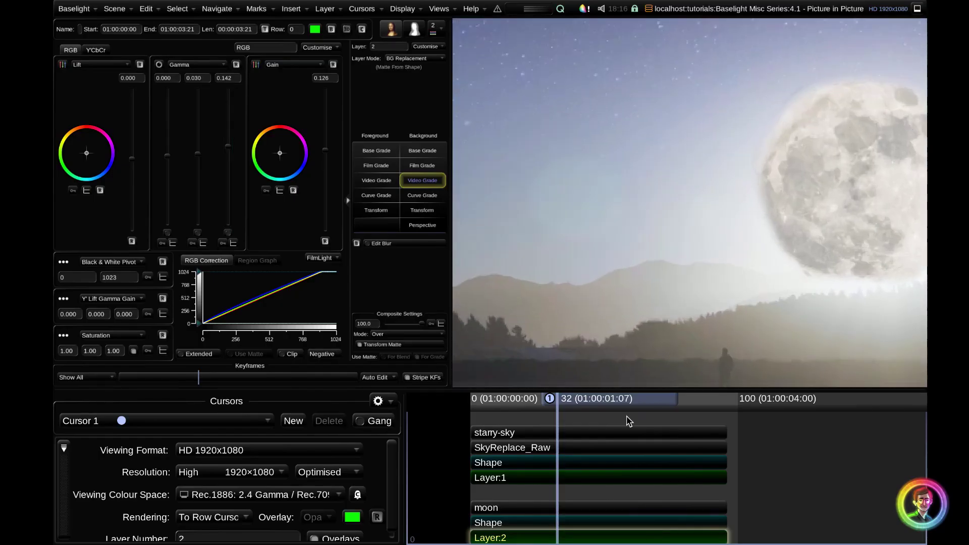
Refine the moon shape's control points against the regraded moon's edge
click(595, 521)
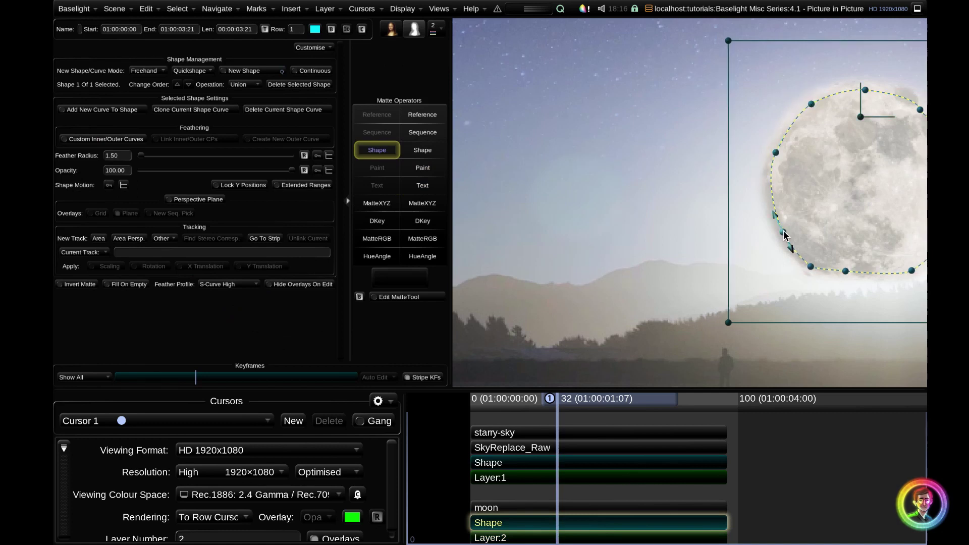
mouse_move(705, 137)
mouse_down()
mouse_move(699, 124)
mouse_move(704, 130)
mouse_up()
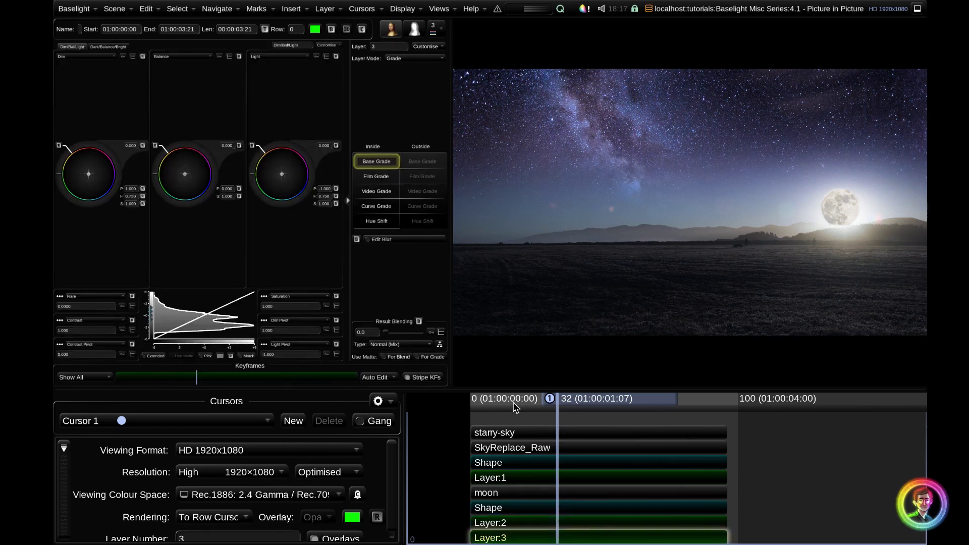
Add a shape matte to Layer:3 with a centred ellipse and shift the ellipse right towards the moon
key(s)
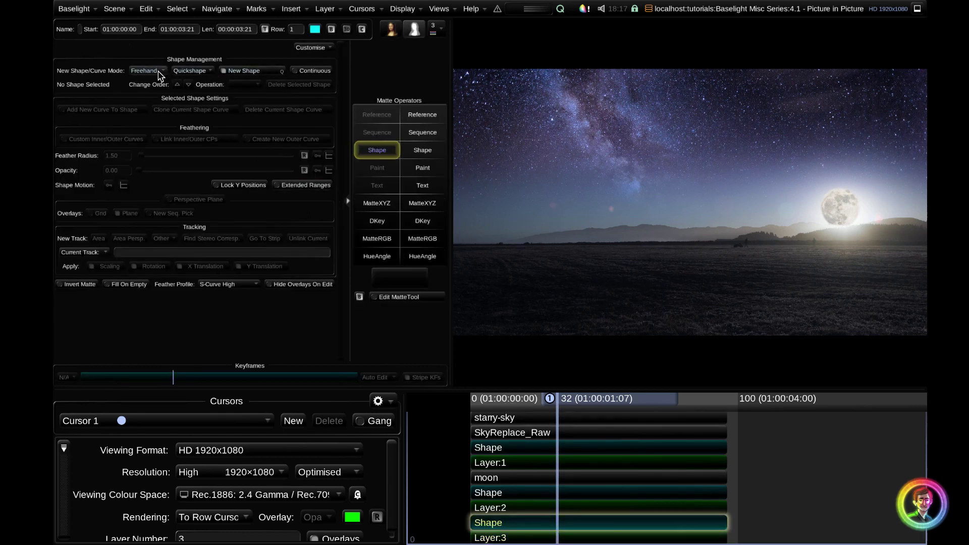
click(200, 72)
click(226, 237)
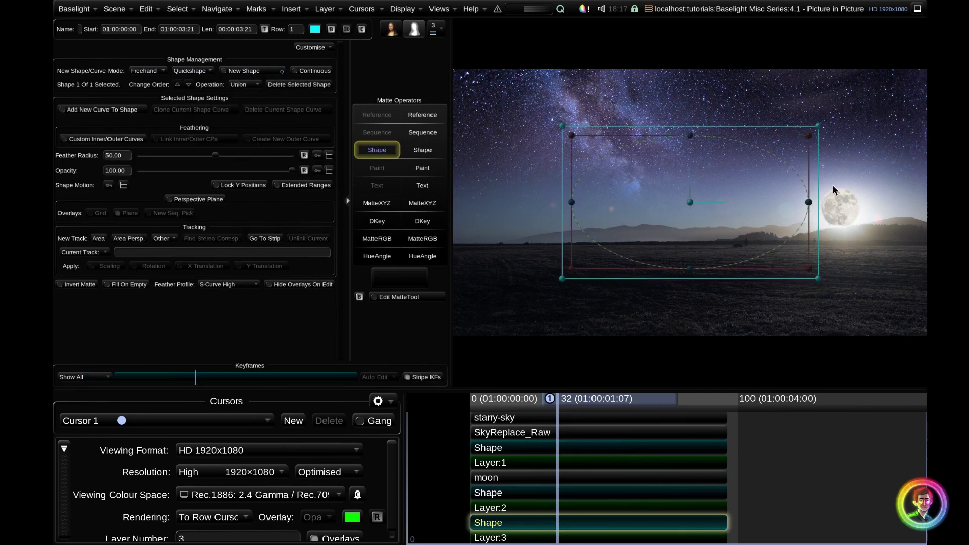
drag(691, 204, 745, 206)
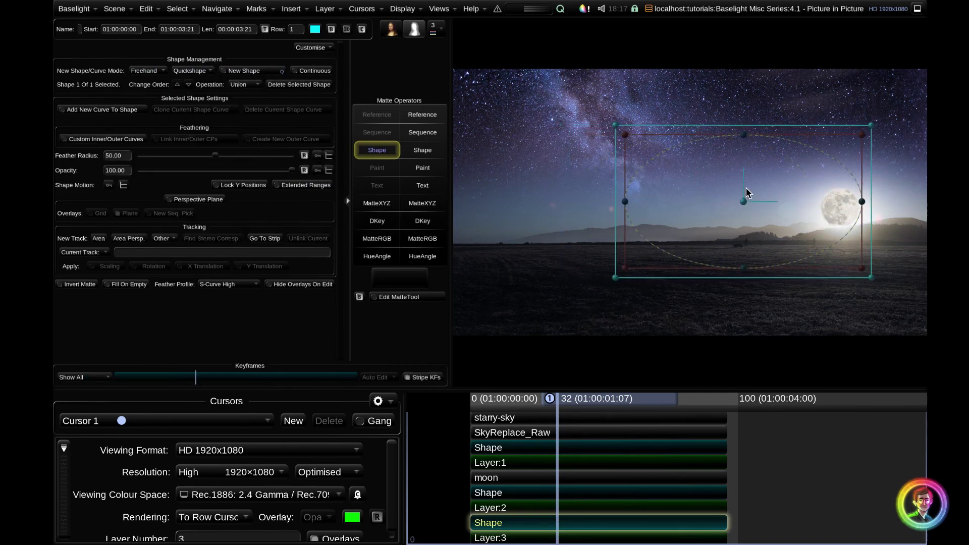
Display the matte overlay and reshape the ellipse into a wide, flattened, slightly tilted oval along the horizon
key(m)
key(m)
key(m)
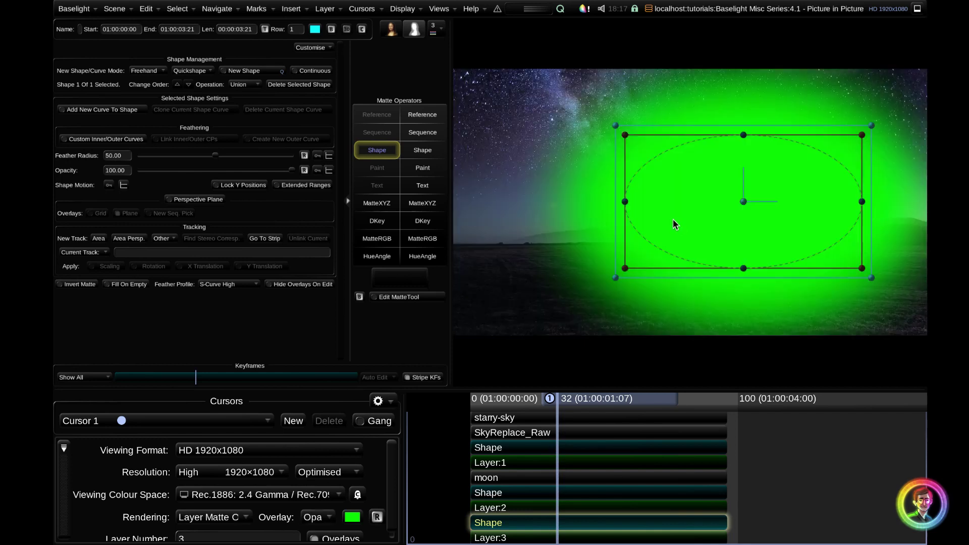
drag(624, 202, 637, 211)
drag(744, 269, 747, 245)
drag(743, 134, 747, 153)
drag(743, 198, 764, 204)
drag(658, 217, 607, 229)
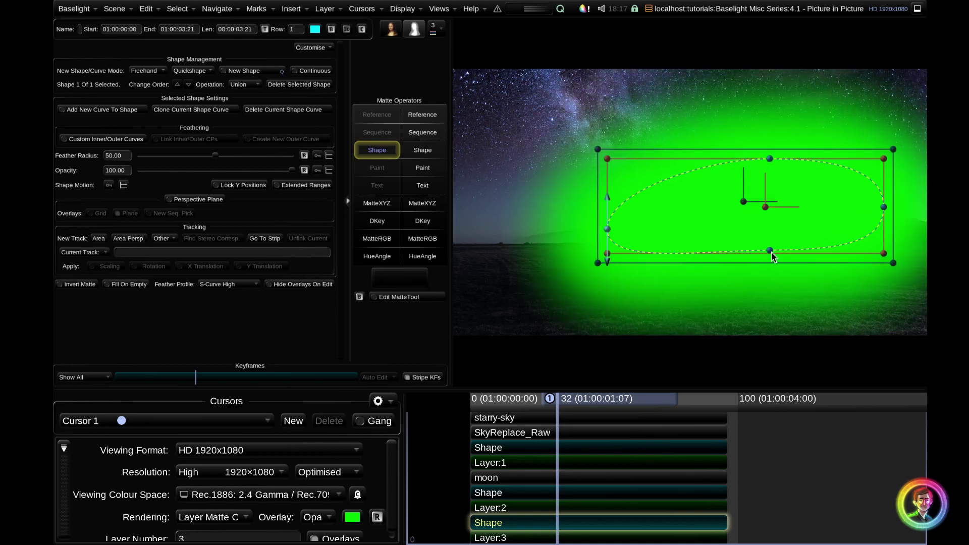
drag(769, 251, 768, 241)
drag(883, 207, 881, 191)
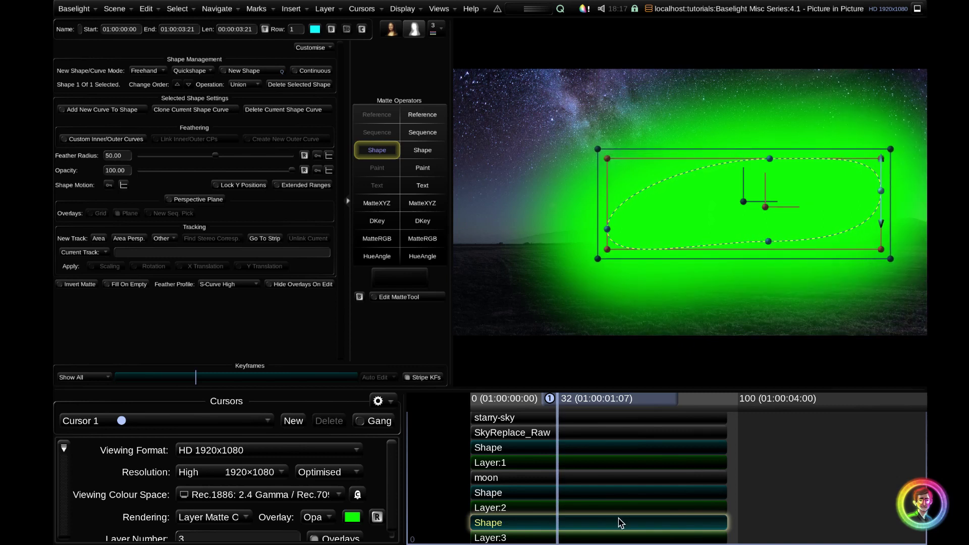
Set the Balance exposure to -1 in Layer:3's outside Base Grade to darken the frame edges
click(614, 533)
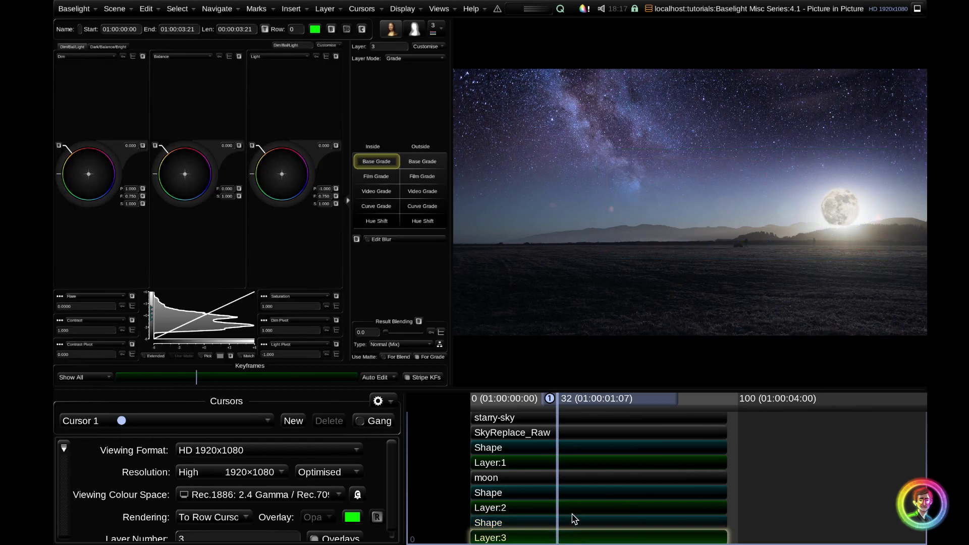
click(424, 164)
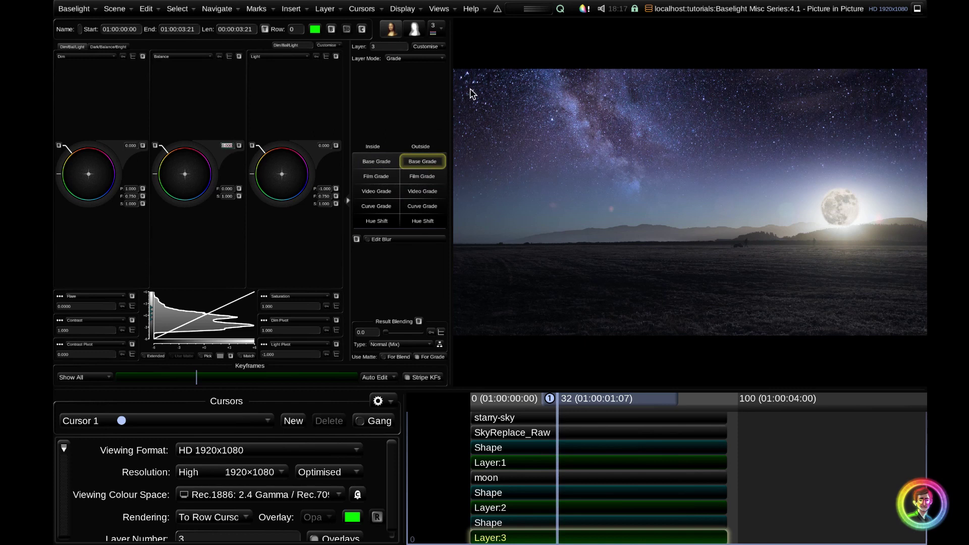
text(-1)
key(Return)
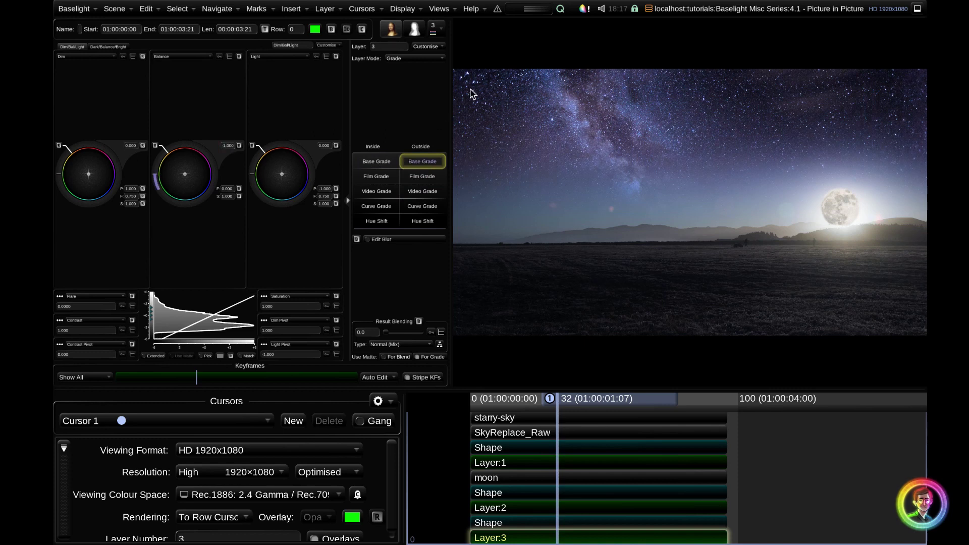
Set the contrast to 1 in Layer:1's background Base Grade
scroll(492, 485, down, 1)
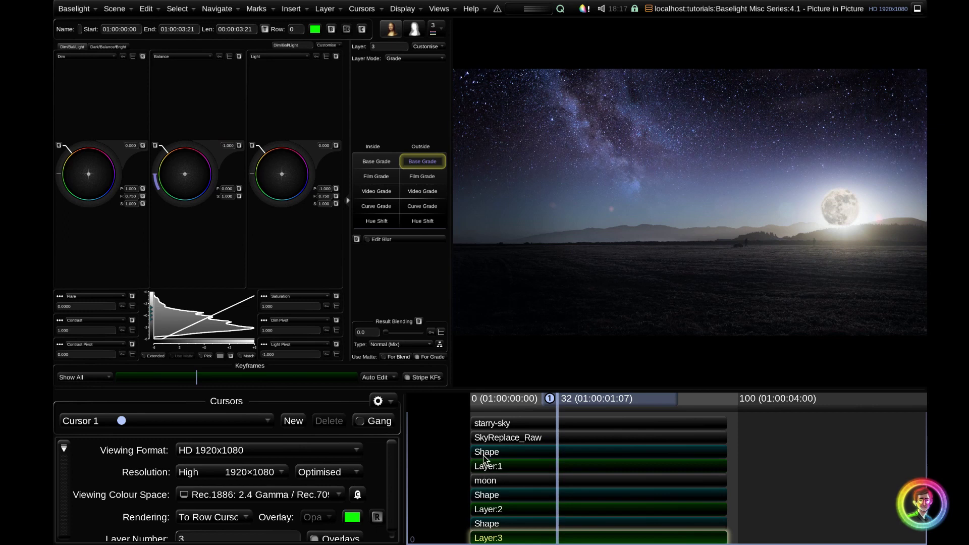
click(487, 469)
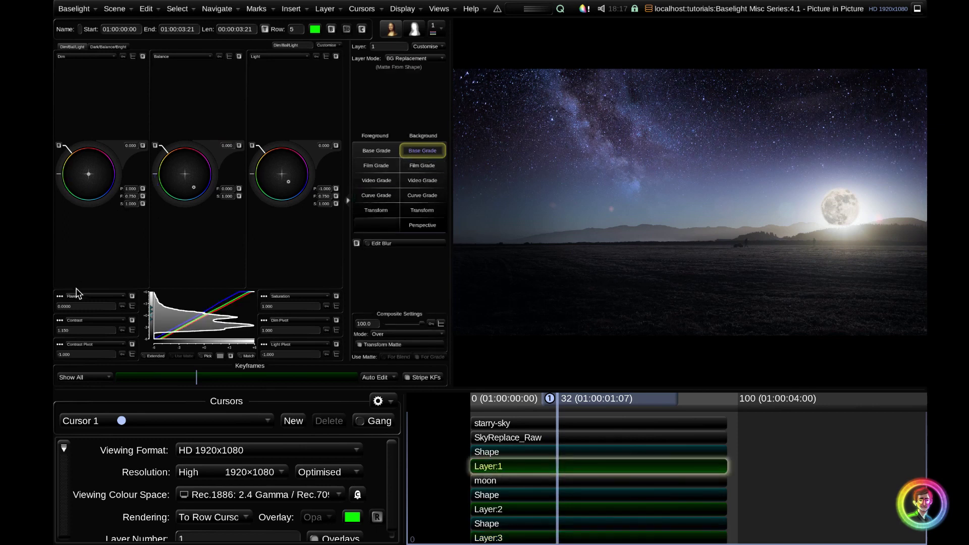
click(84, 330)
text(1)
key(Return)
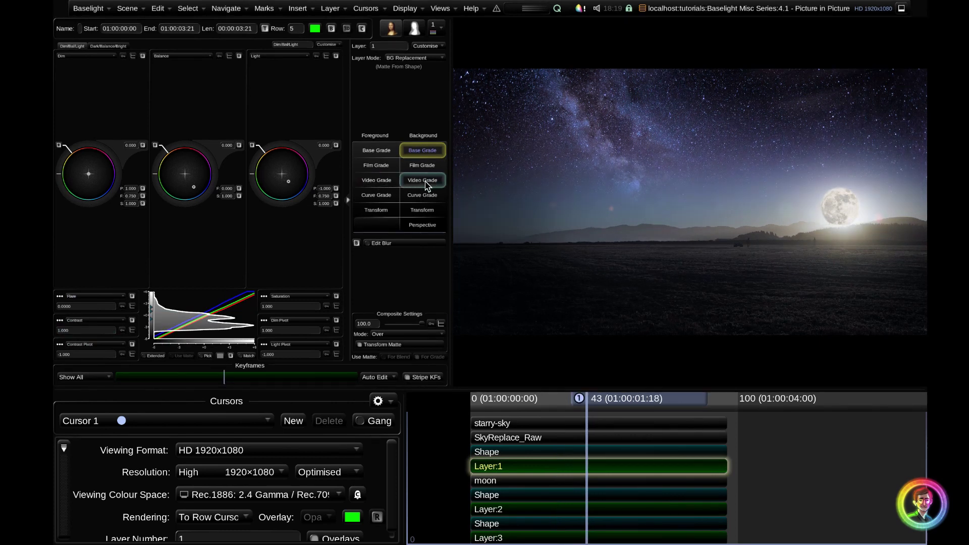
In Layer:1's background Video Grade, raise lift to about 0.058 and lower all gamma channels to about -0.071
click(426, 181)
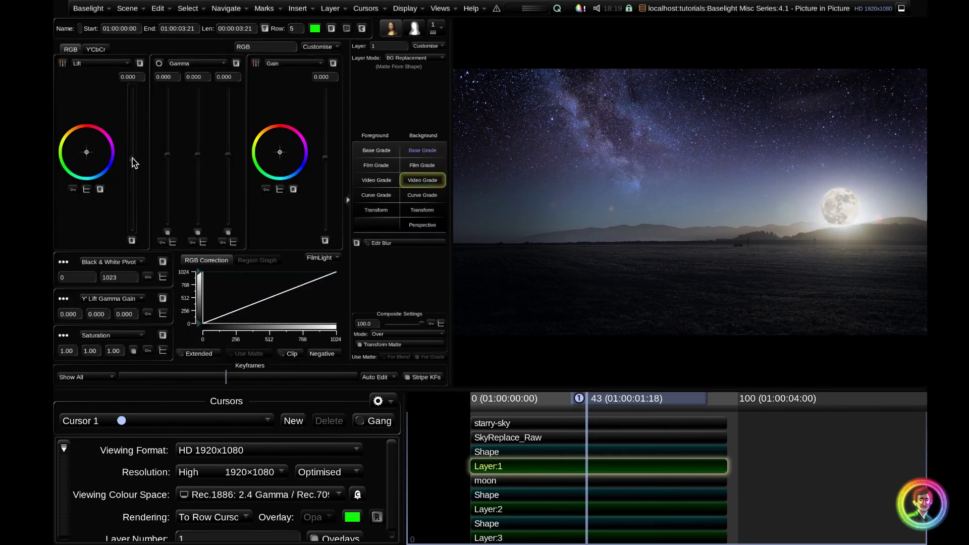
drag(133, 162, 135, 159)
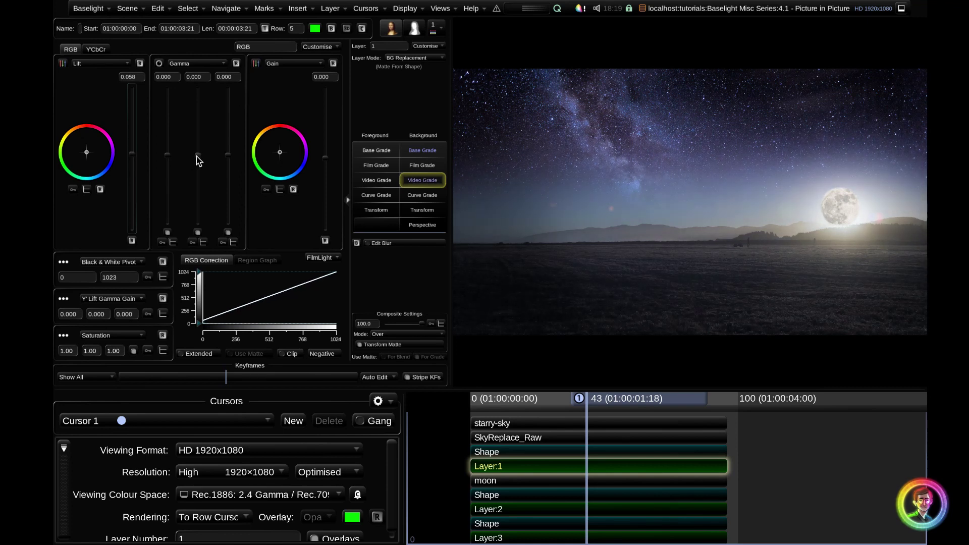
drag(199, 160, 199, 164)
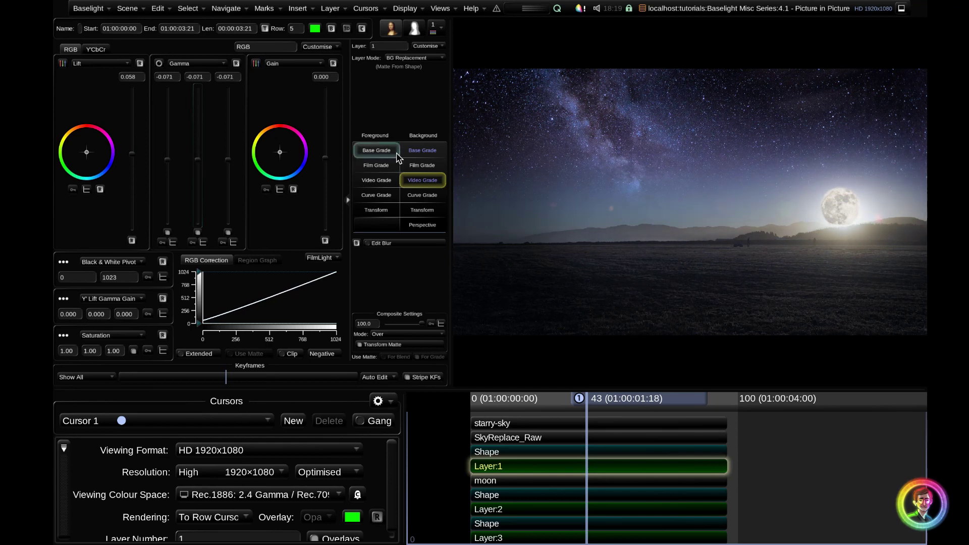
Push the Balance colour slightly further towards blue in Layer:1's background Base Grade
click(422, 150)
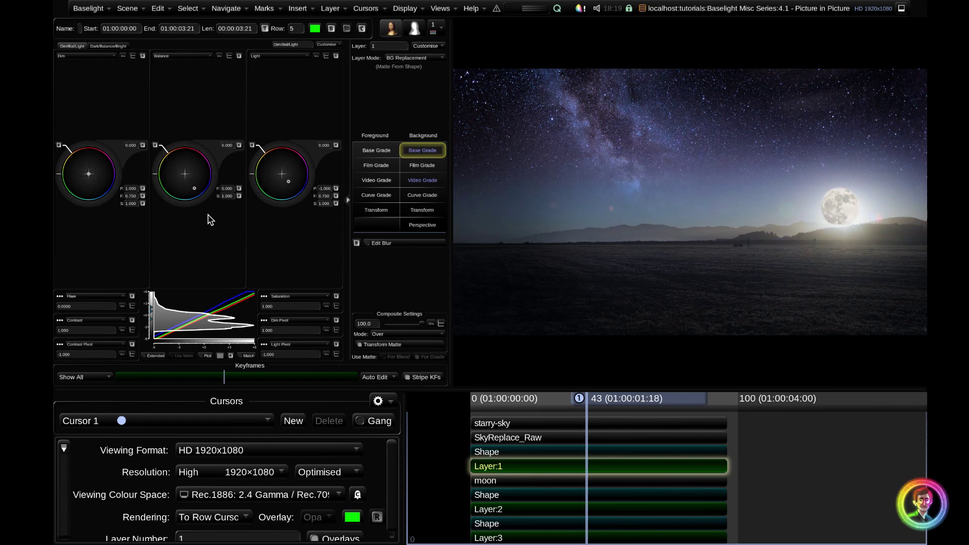
drag(237, 242, 272, 254)
drag(197, 191, 182, 209)
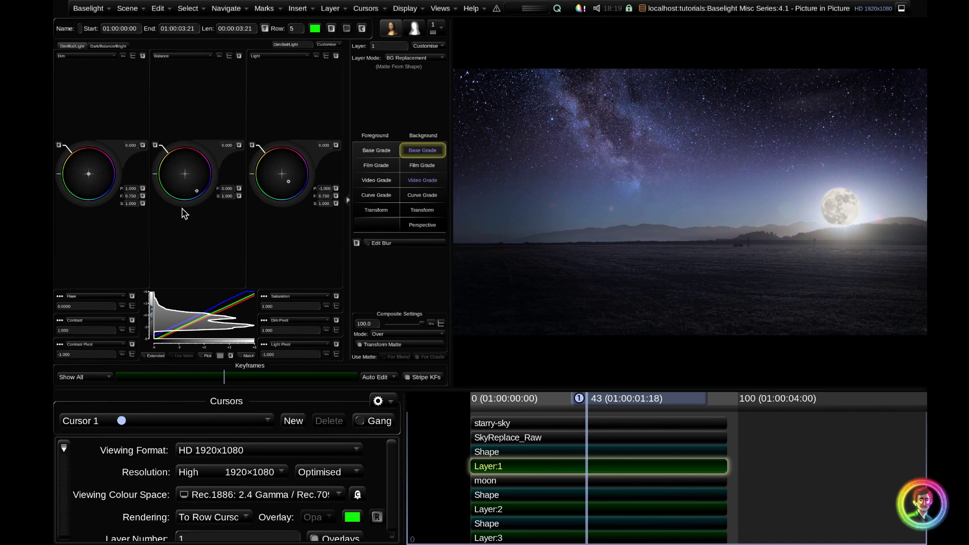